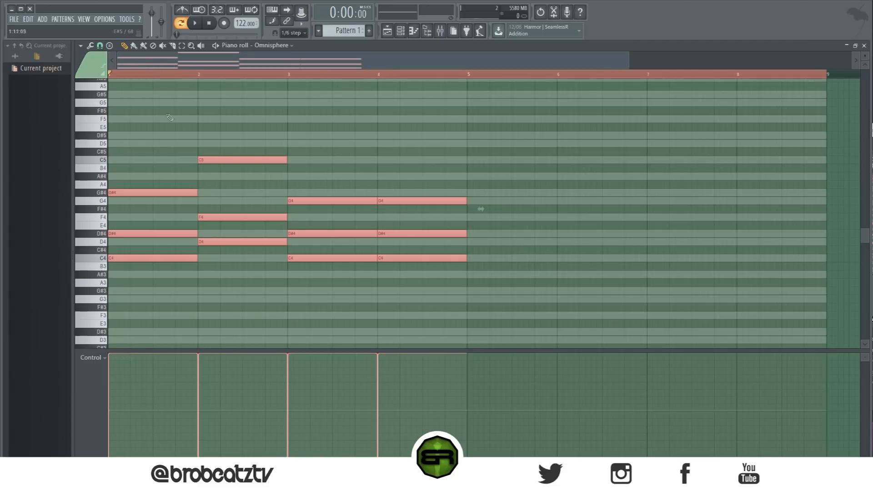
- Undo the last velocity change, play back the chords, and lower the velocity of all notes slightly
key("ctrl+z")
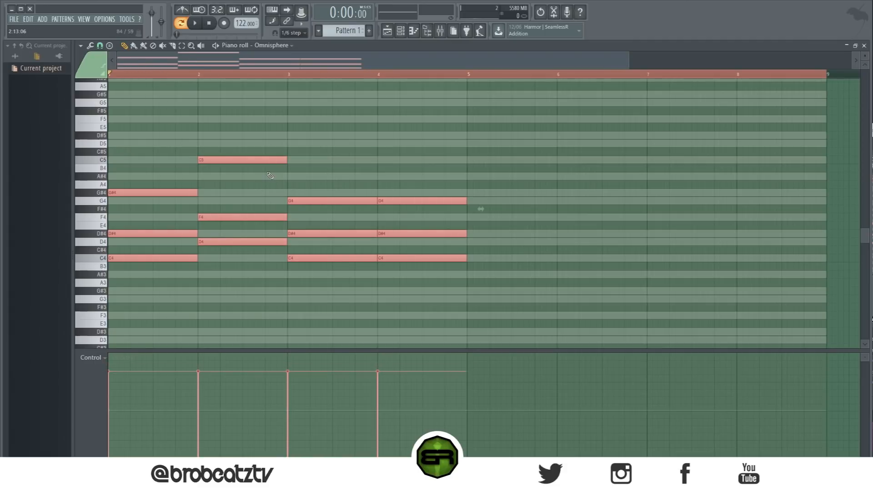
key("space")
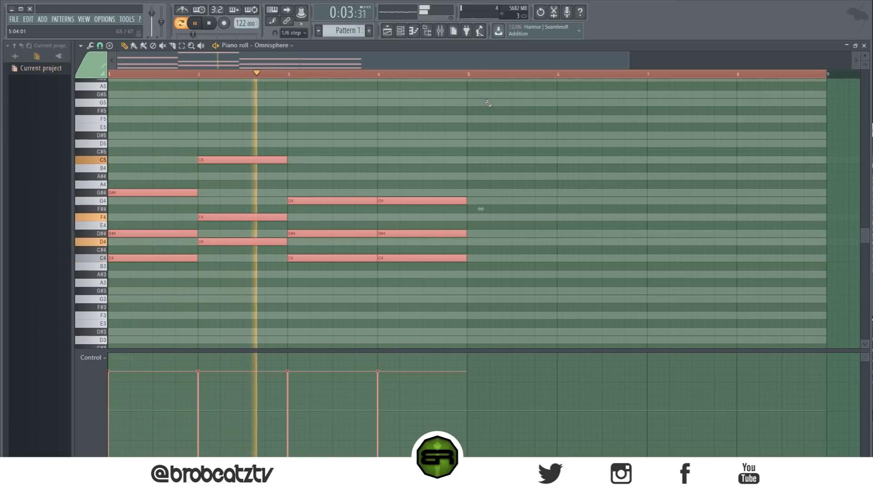
key("space")
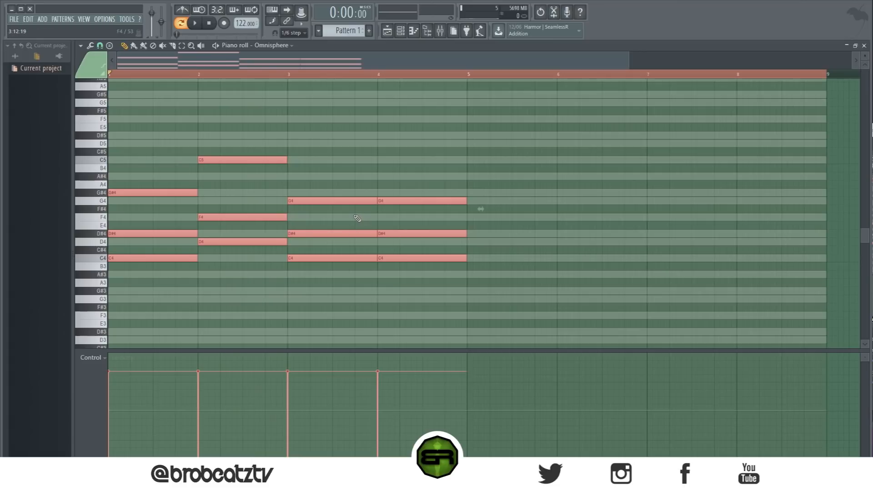
scroll(297, 178, "down", 3, "alt")
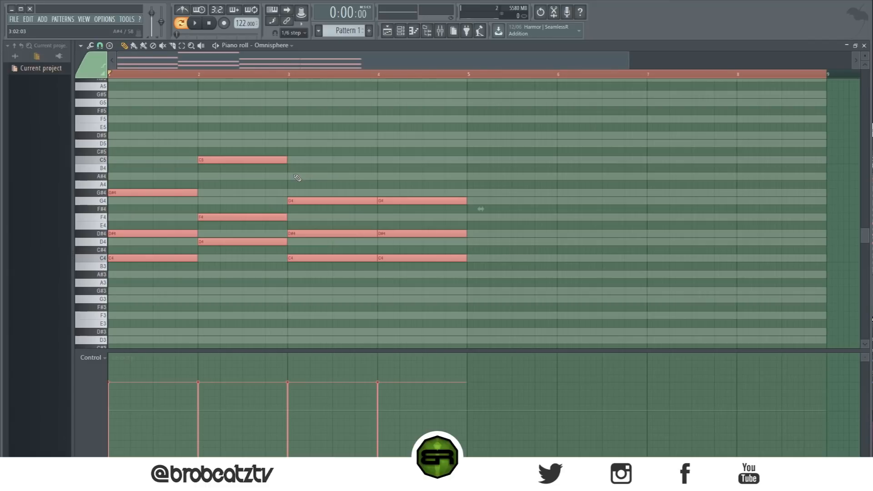
- Try staggering the first chord by moving its D#4 note slightly later and its G#4 note later still
left_click(282, 177, "ctrl")
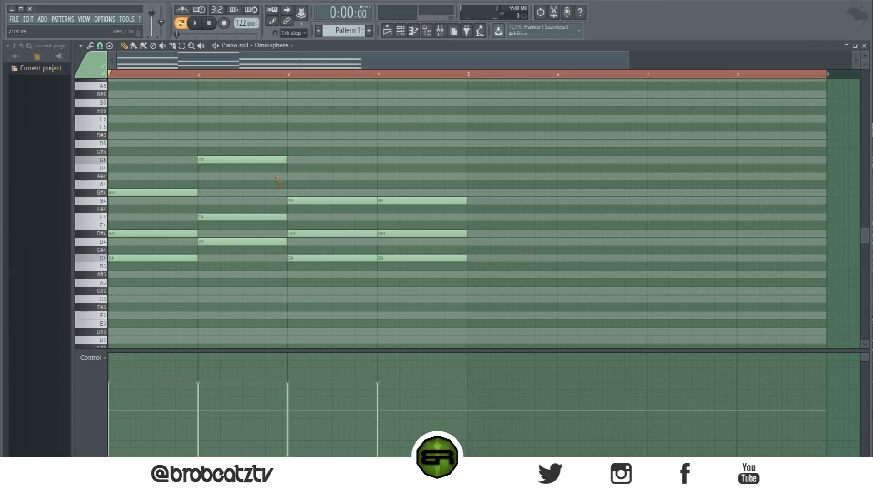
left_click_drag(123, 191, 145, 191)
left_click_drag(119, 234, 130, 235)
- Try out randomized velocity amounts on all the chord notes, and leave the randomizer without accepting
left_click_drag(124, 127, 450, 325)
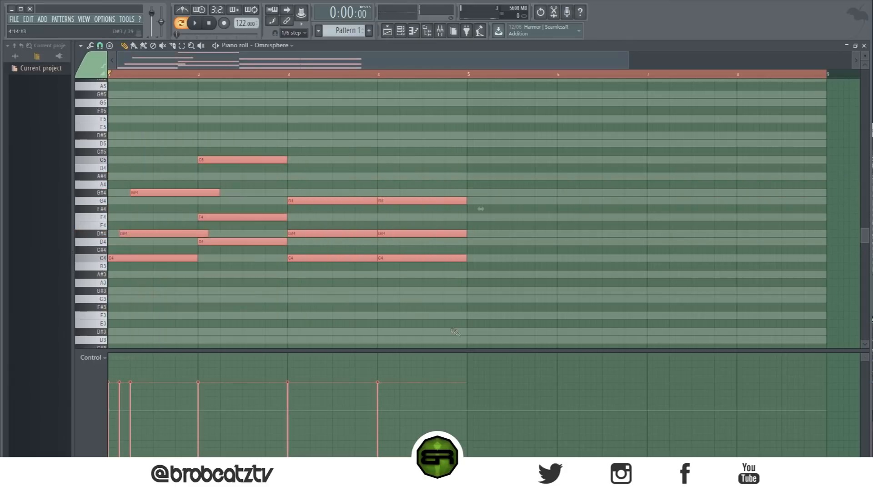
key("alt+r")
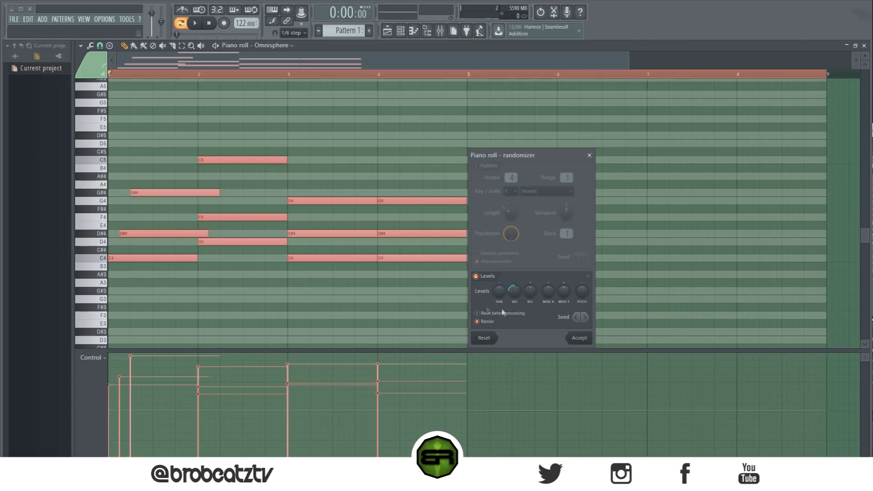
scroll(515, 296, "up", 5)
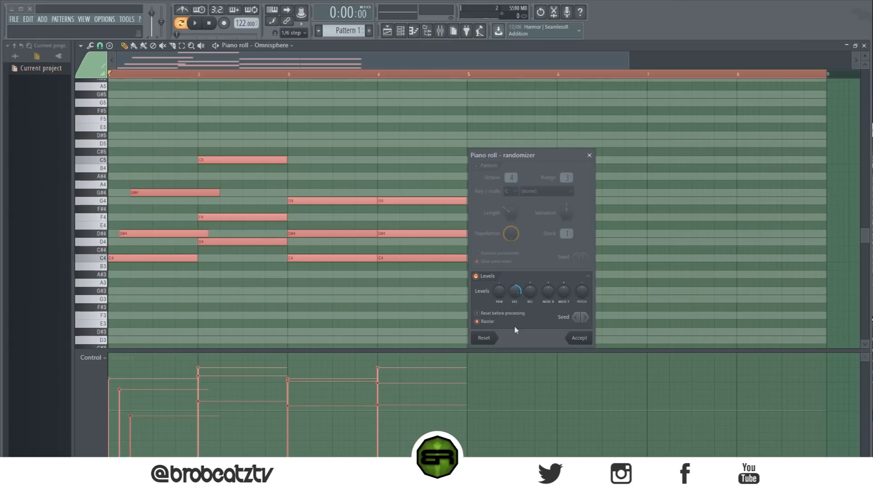
left_click_drag(514, 295, 514, 320)
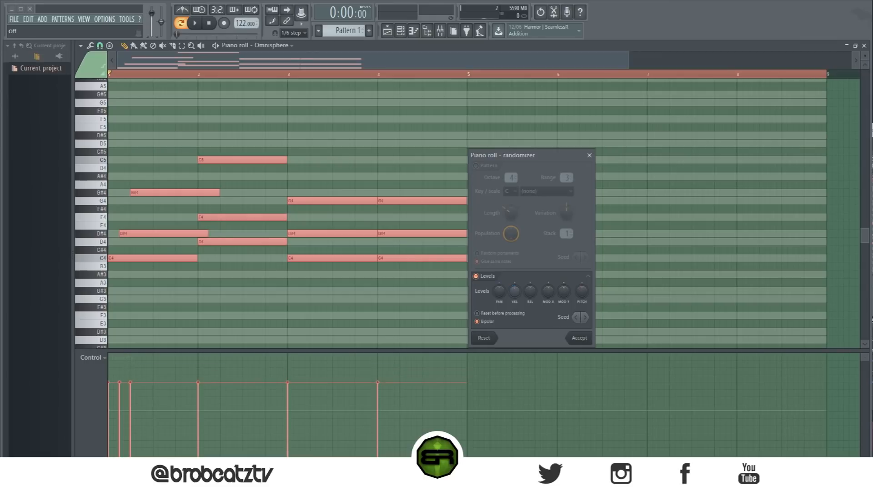
left_click(589, 156)
- Move the first chord's G#4 and D#4 notes back to the start of bar 1
left_click(153, 162, "ctrl")
left_click_drag(164, 191, 142, 192)
left_click_drag(146, 233, 135, 234)
- Lower the velocity of all chord notes together and randomize their velocities moderately with the piano roll randomizer
left_click_drag(489, 293, 109, 132)
scroll(368, 181, "down", 6)
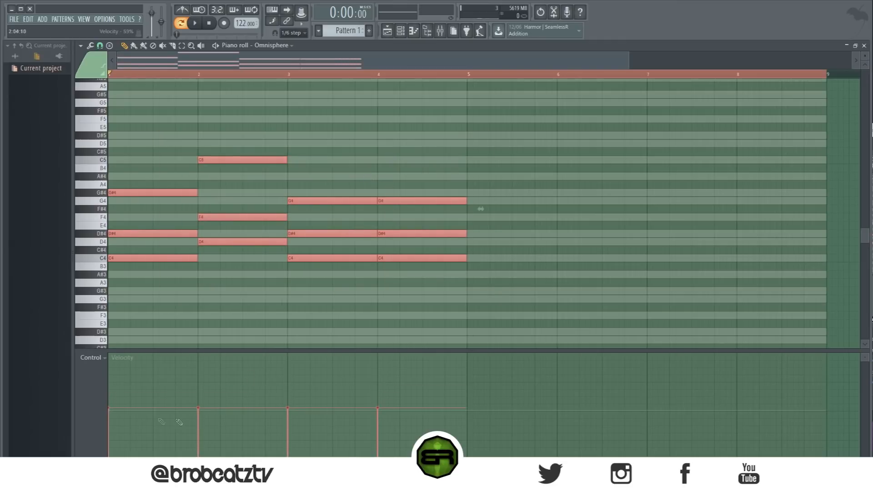
key("alt+r")
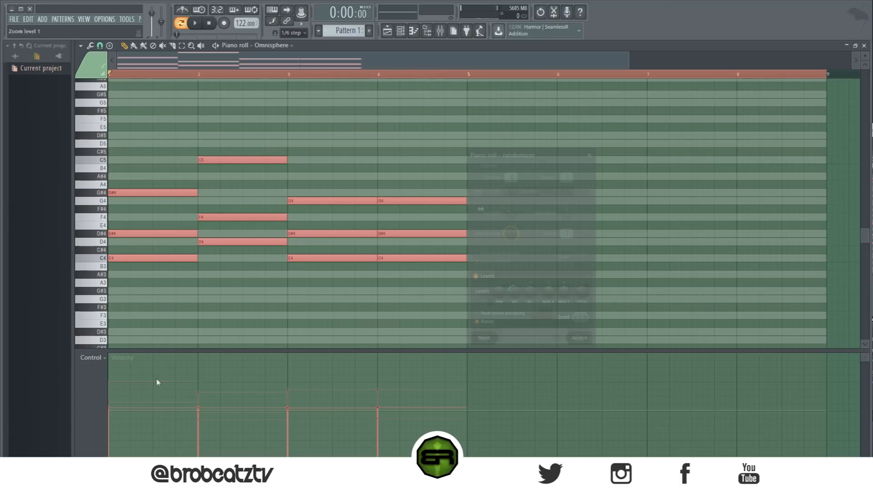
left_click_drag(514, 291, 514, 273)
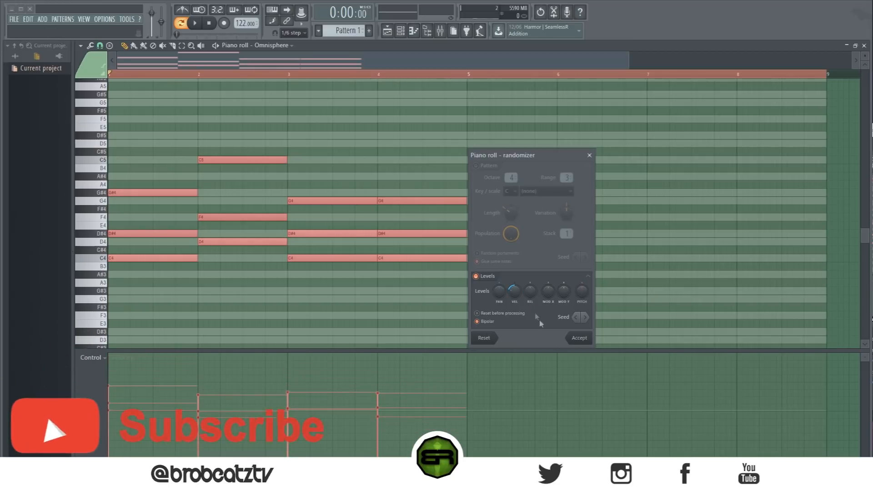
left_click(580, 338)
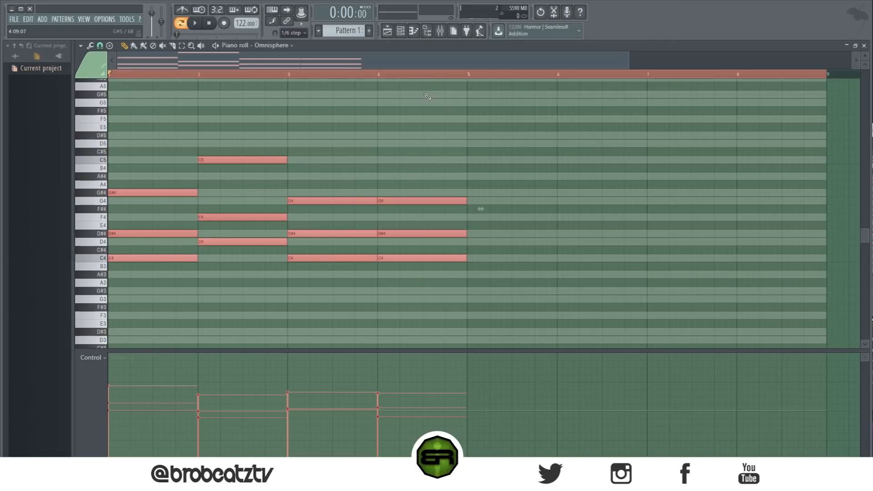
key("ctrl+d")
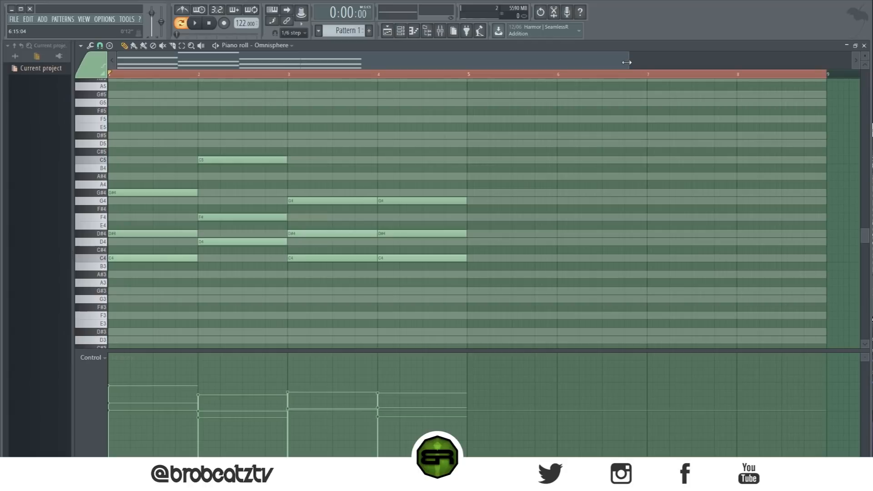
- Set the piano roll's snap to (none) so notes can be placed freely off the grid
left_click_drag(627, 63, 851, 63)
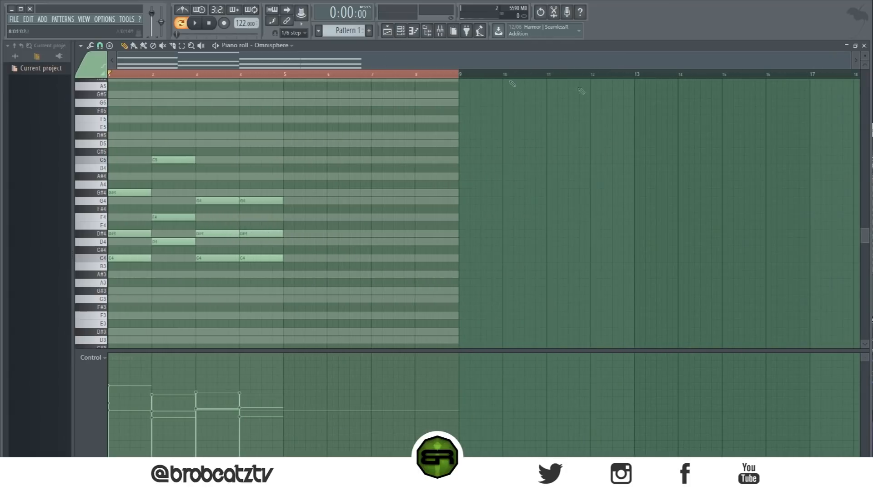
left_click_drag(851, 62, 872, 60)
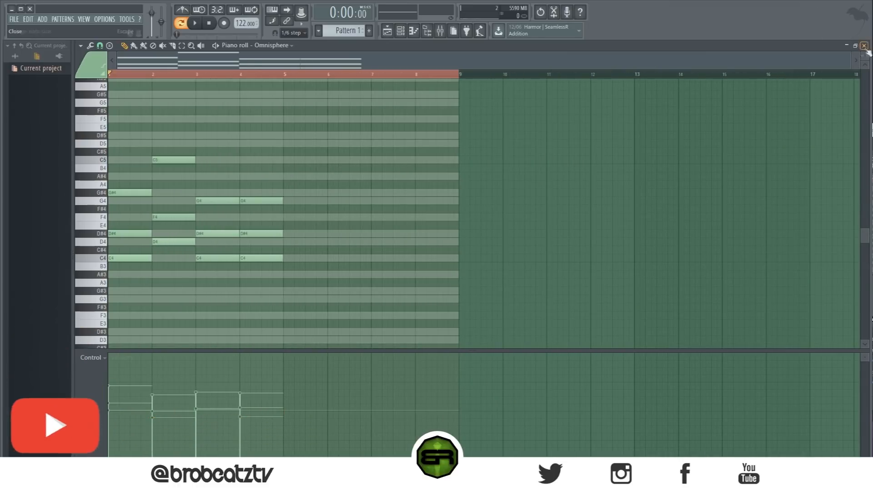
left_click_drag(865, 55, 866, 75)
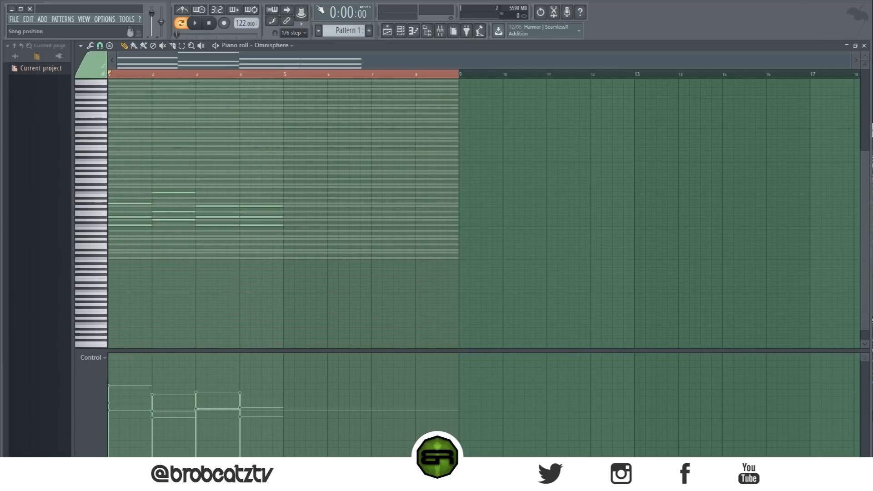
left_click(102, 46)
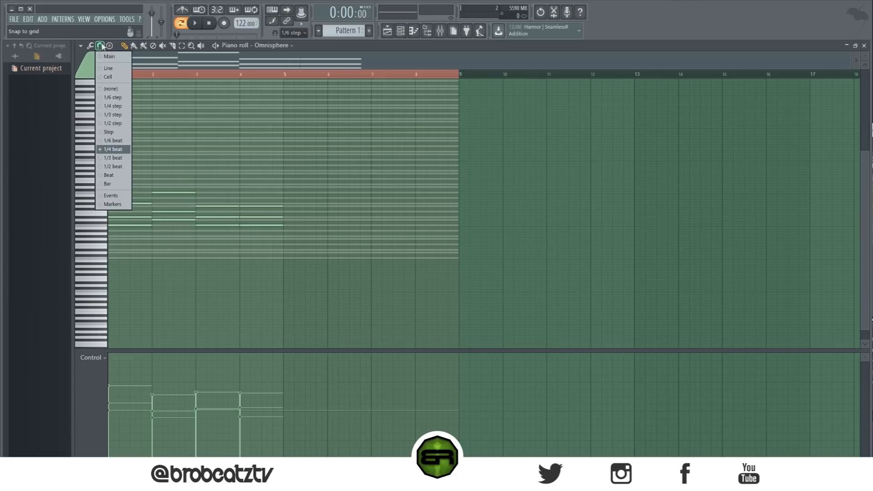
left_click(108, 89)
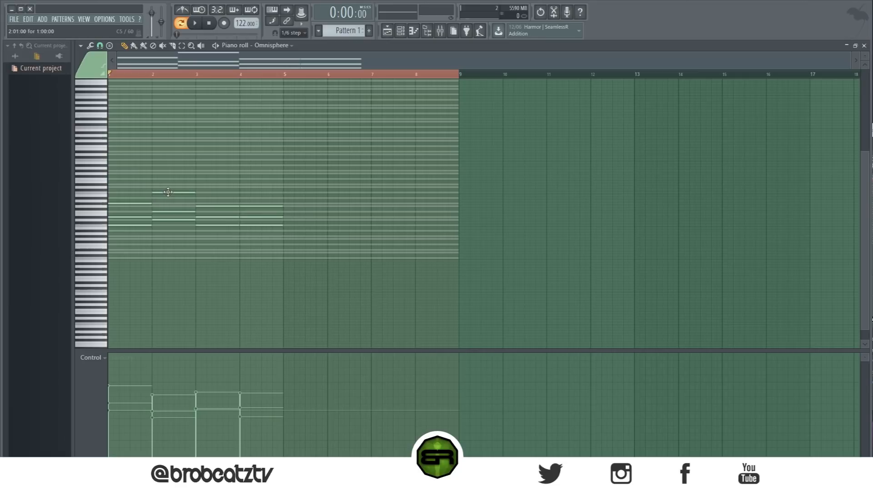
- Place a few test notes freely off the grid after the chords, and delete them again
left_click(339, 209)
left_click(414, 214)
left_click(472, 212)
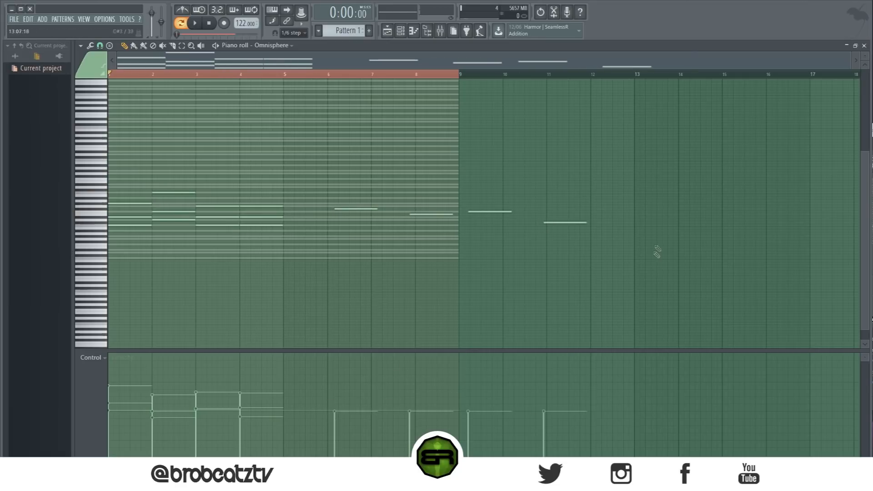
right_click(500, 212)
right_click(412, 214)
right_click(355, 209)
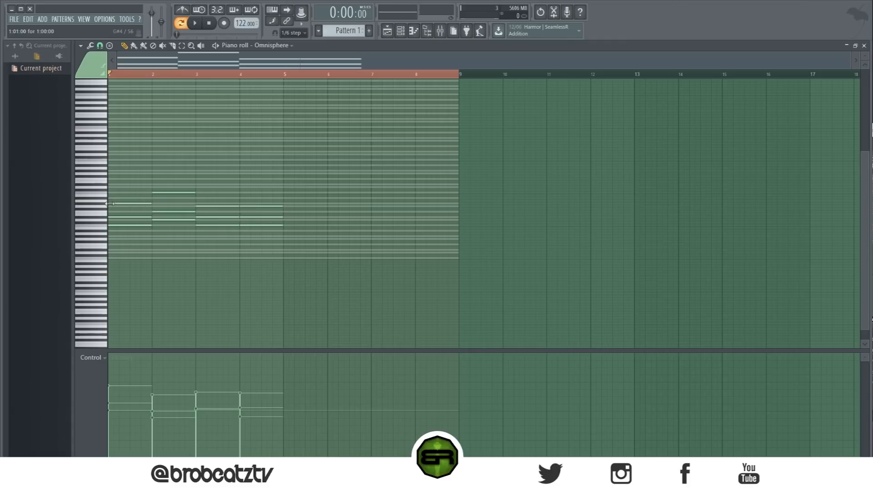
- Stagger the first chord's note starts slightly, and re-place the second chord's F4 and D4 notes slightly after the bar line
left_click_drag(113, 204, 116, 226)
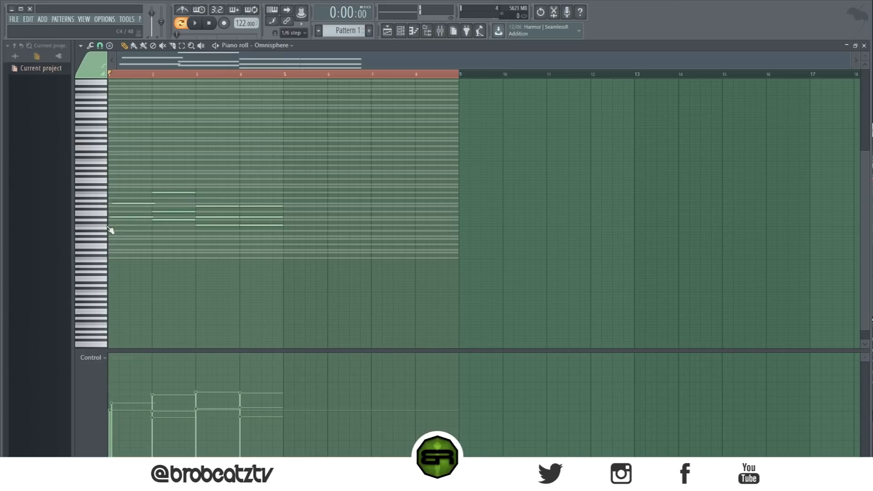
right_click(157, 195)
key("ctrl+z")
right_click(158, 213)
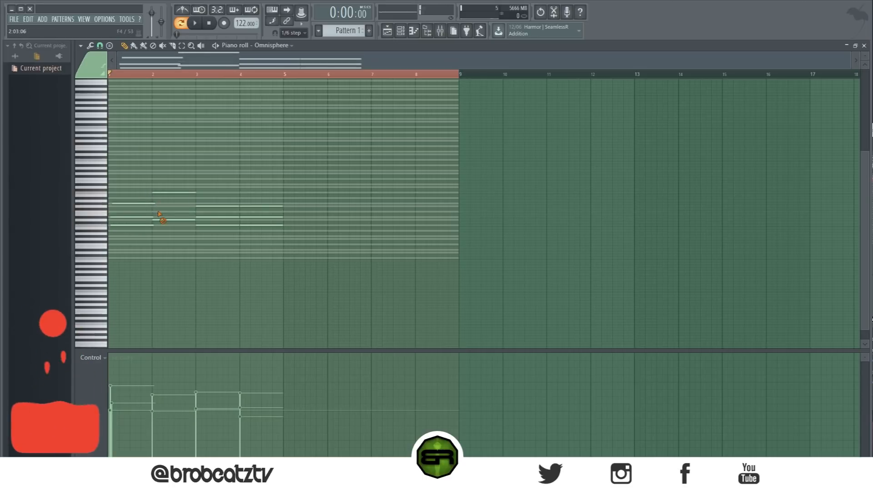
left_click(154, 212)
right_click(156, 221)
left_click(155, 220)
- Delete and re-place the third chord's G4, D#4 and C4 notes at slightly different starts just after bar 3
right_click(200, 207)
left_click(198, 207)
right_click(199, 218)
left_click(200, 218)
right_click(198, 226)
left_click(198, 225)
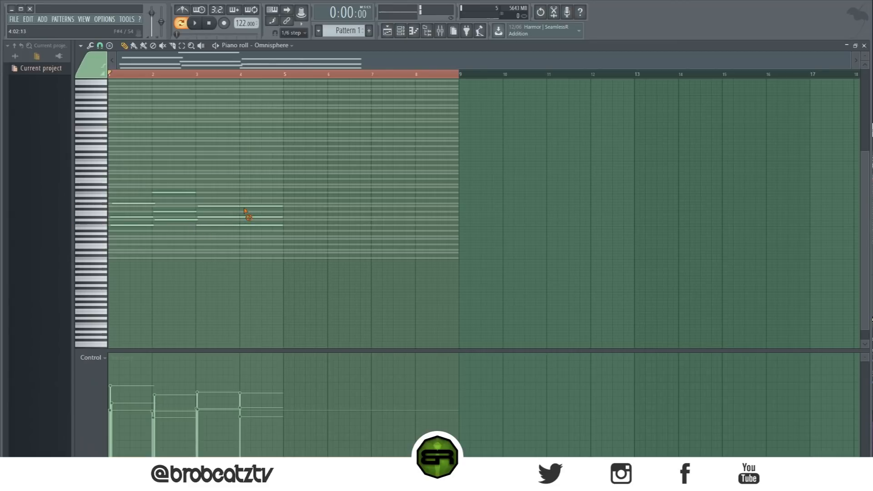
- Re-place the fourth chord's notes slightly after bar 4, with uneven ends just before bar 5
right_click(246, 207)
left_click(245, 207)
right_click(247, 218)
left_click(244, 218)
left_click_drag(275, 187, 281, 218)
left_click(257, 179, "ctrl")
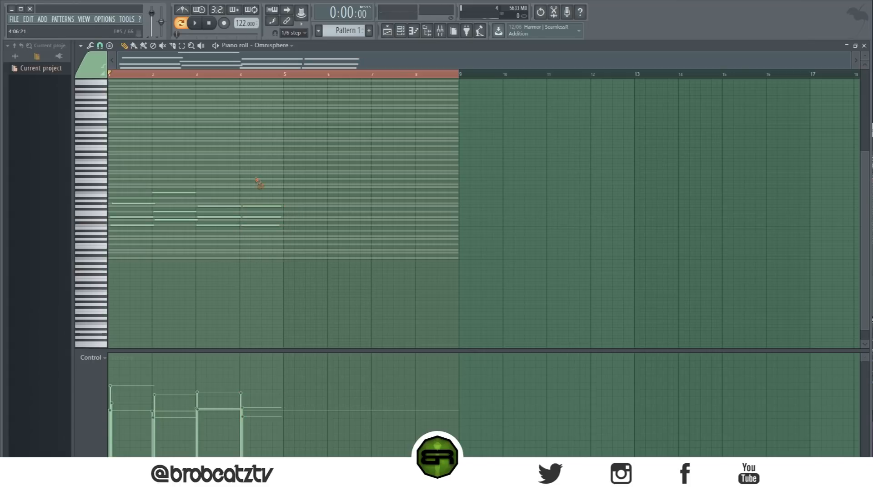
- Examine the staggered note starts around the fourth chord up close, and play back the pattern
key("ctrl+a")
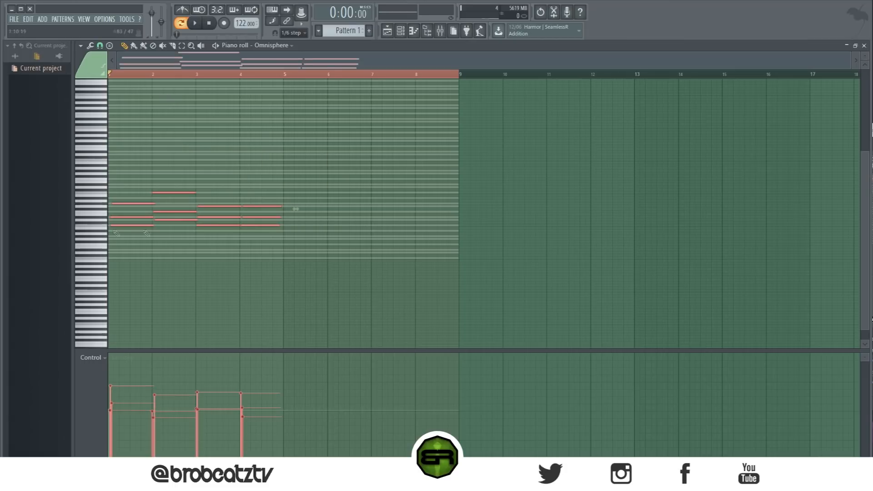
scroll(163, 76, "up", 5)
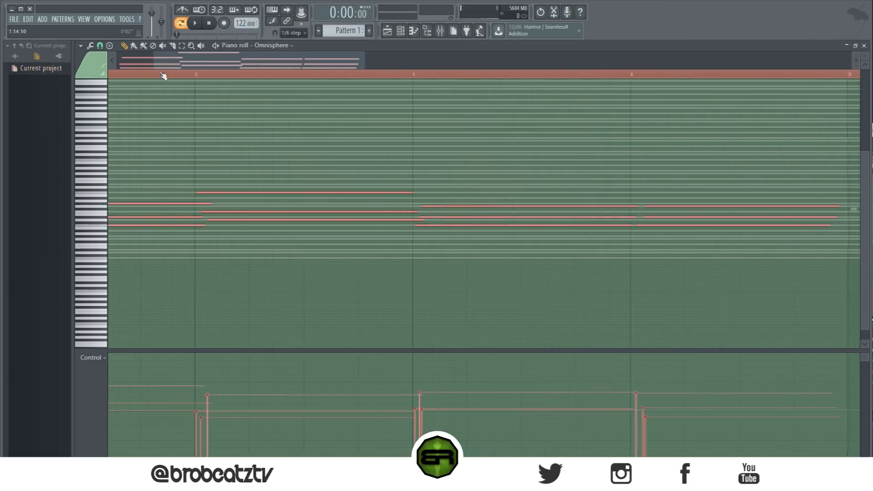
left_click_drag(237, 69, 337, 106)
key("ctrl+d")
mouse_move(369, 222)
left_mouse_down()
mouse_move(350, 221)
mouse_move(359, 224)
left_mouse_up()
right_click(366, 222)
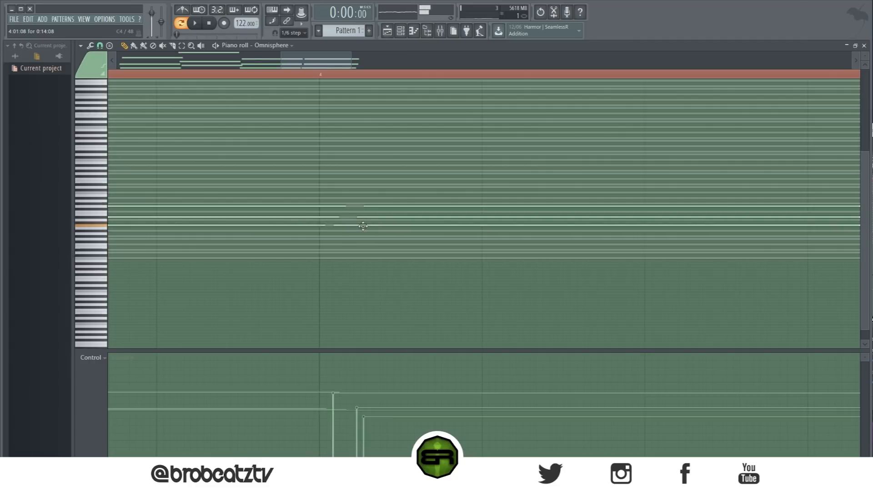
scroll(240, 70, "down", 6)
key("space")
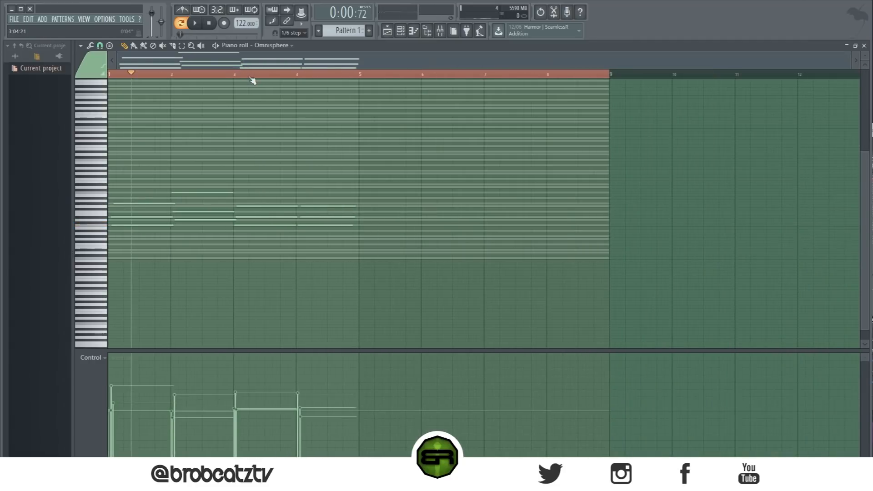
key("space")
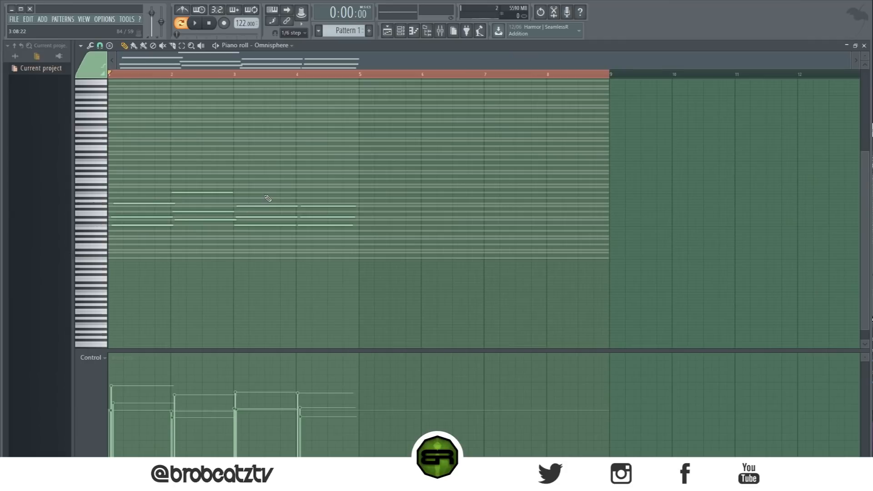
- Lower the velocity of all chord notes together, and reduce the third, fourth and first chords' velocities further by individual amounts
left_click_drag(132, 178, 424, 301)
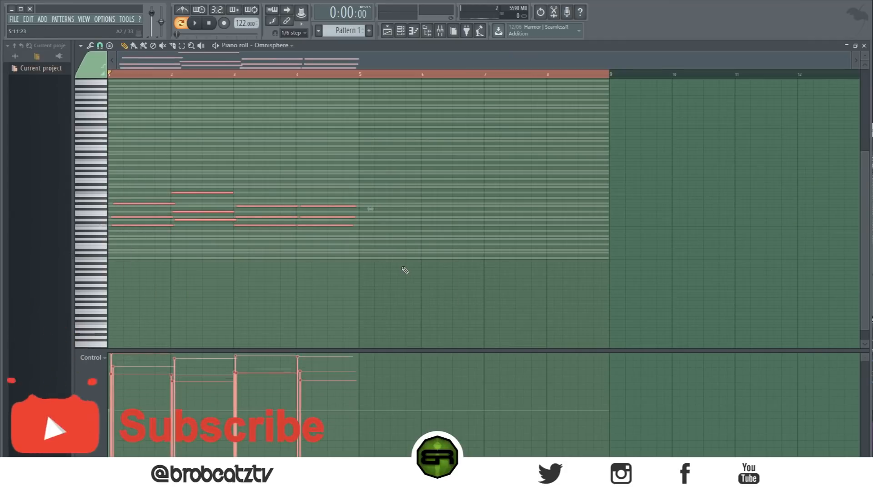
scroll(405, 271, "down", 4)
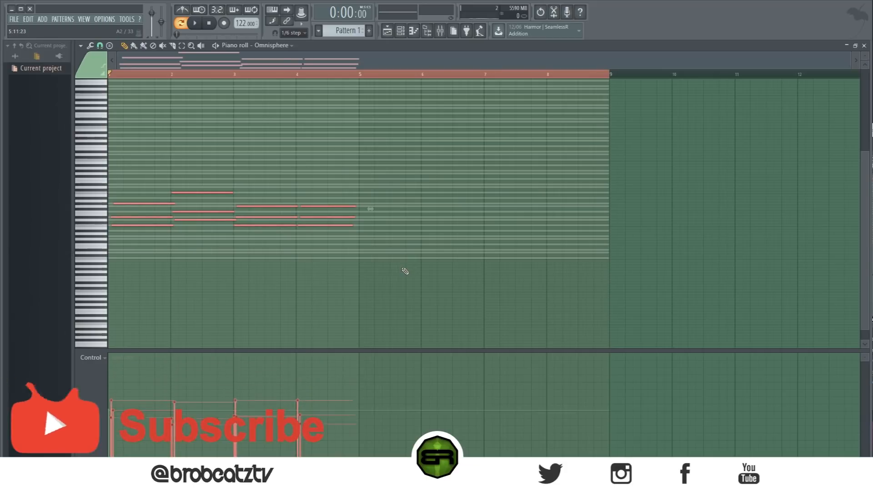
left_click_drag(287, 198, 290, 246)
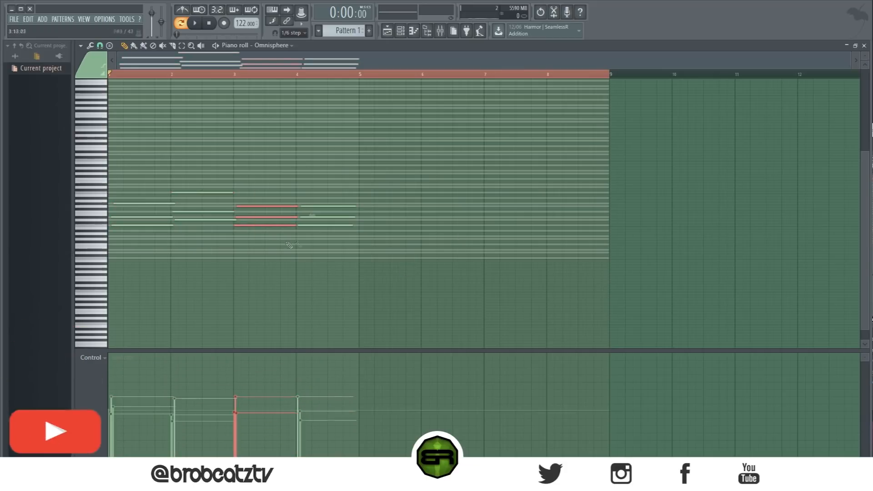
scroll(289, 205, "down", 3)
scroll(289, 205, "up", 1)
left_click_drag(318, 196, 346, 246)
scroll(345, 245, "down", 4)
left_click_drag(160, 200, 163, 233)
scroll(163, 233, "down", 1)
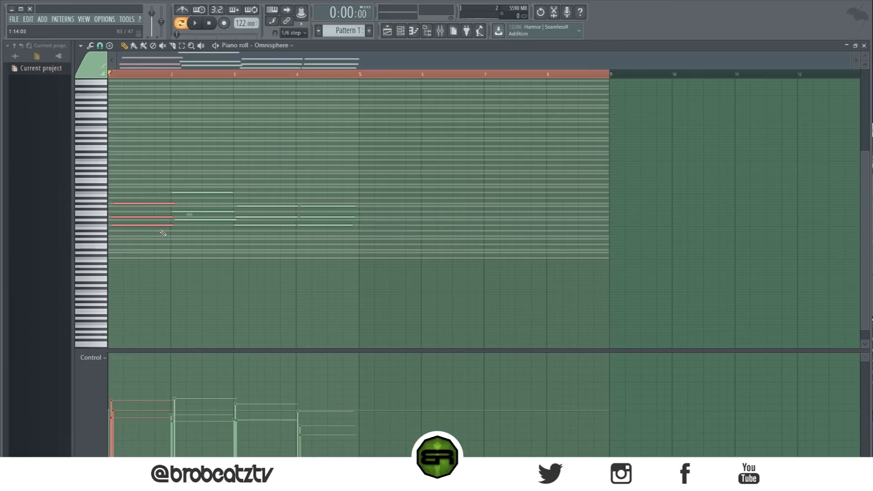
left_click(207, 156)
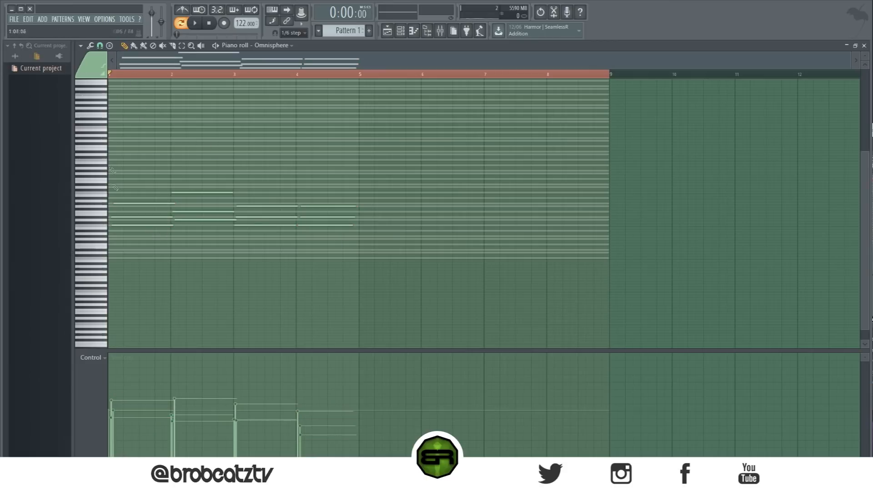
- Play back the pattern, and bring the second chord's velocities closer together by softening its lowest note and strengthening its upper notes
key("space")
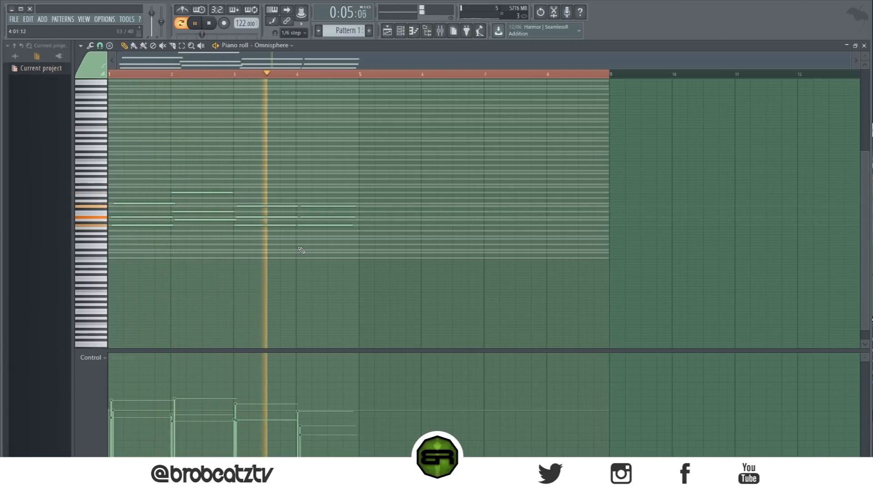
key("space")
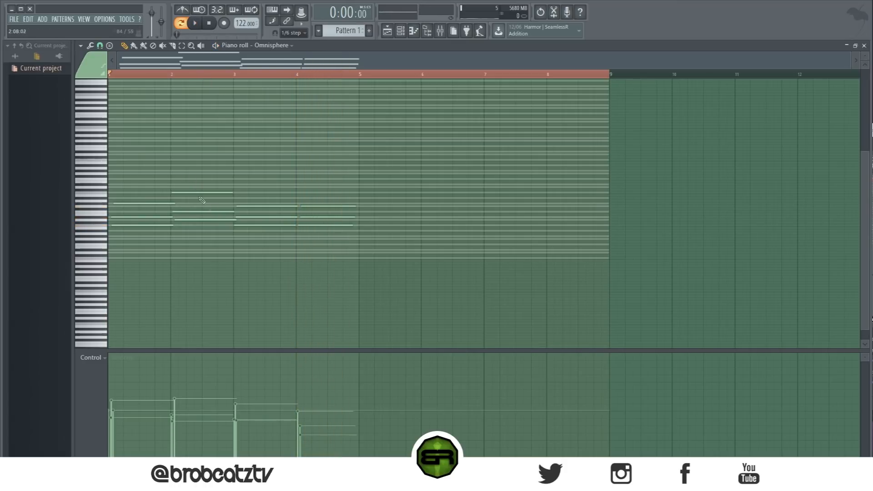
left_click_drag(201, 169, 202, 227)
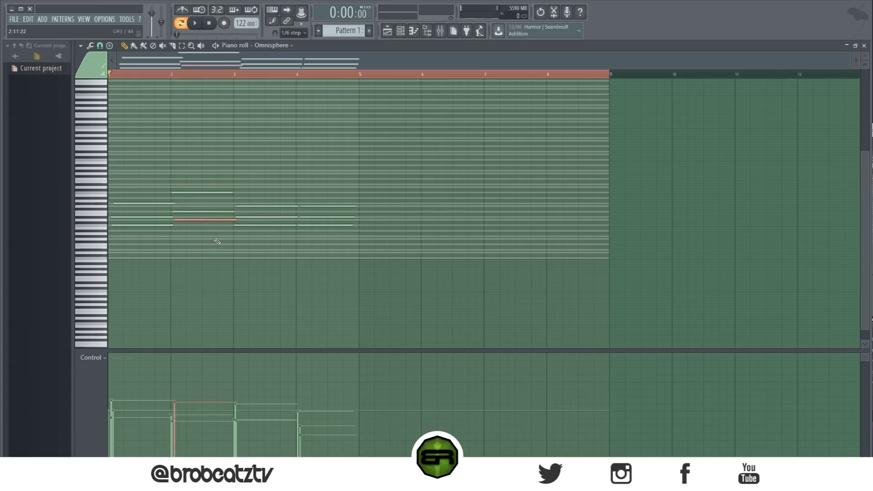
left_click_drag(199, 178, 201, 240)
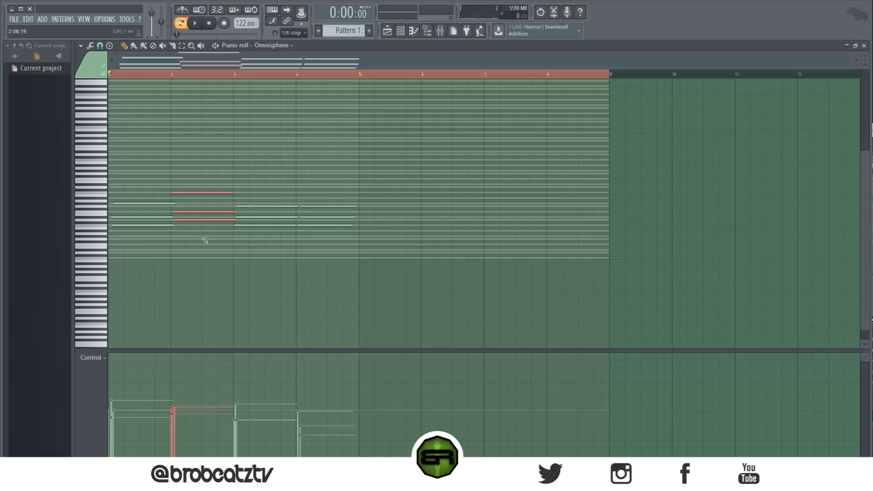
left_click(227, 115, "ctrl")
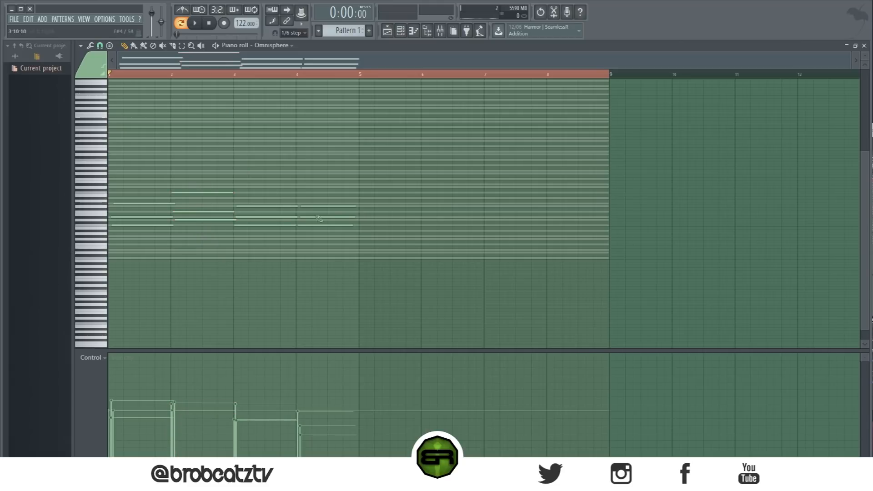
- Set the piano roll's snap to Bar and quantize the start and end times of all chord notes
key("ctrl+a")
left_click(100, 46)
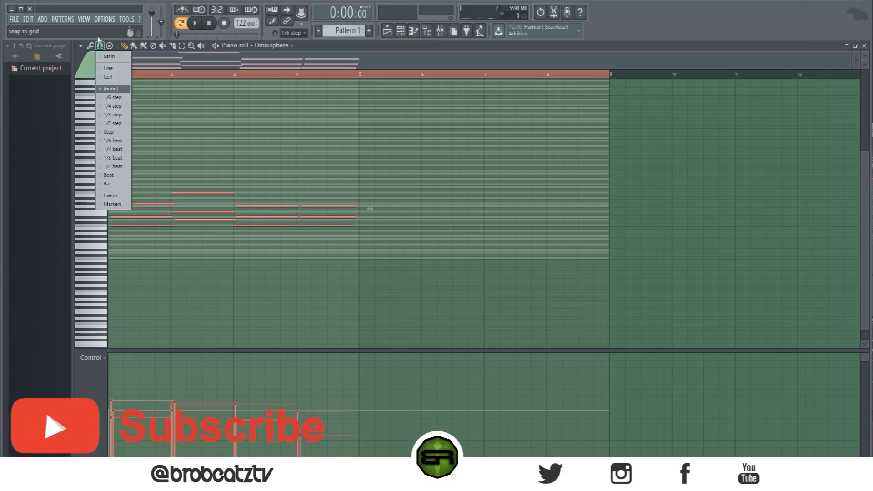
left_click(109, 184)
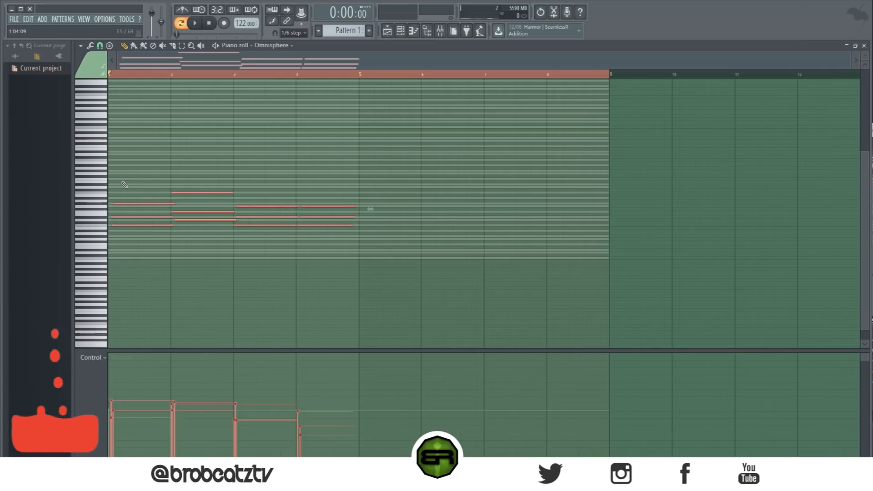
key("alt+r")
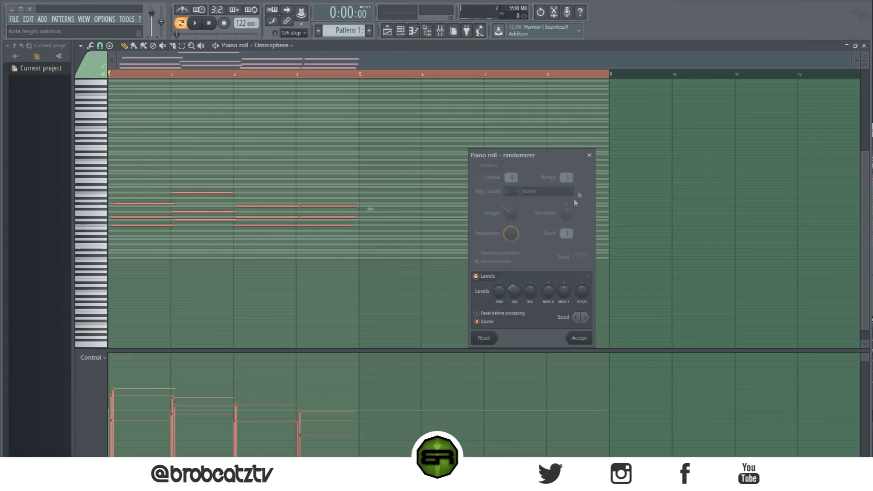
left_click(590, 154)
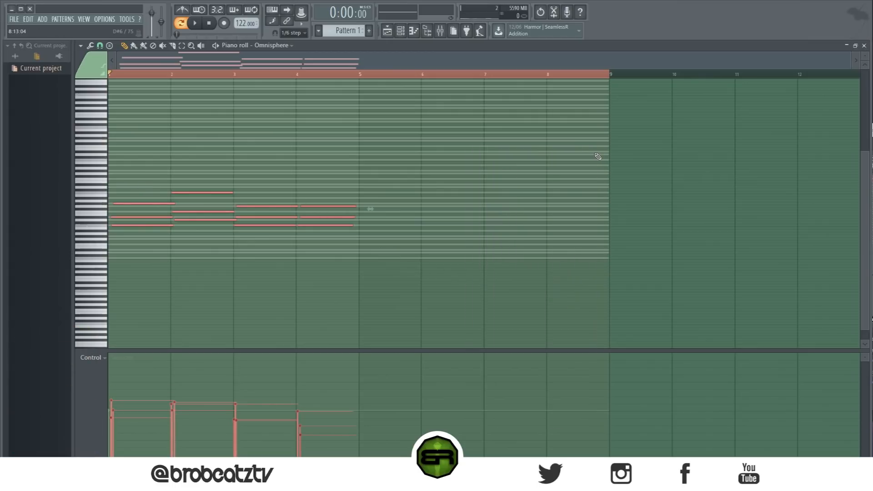
key("alt+q")
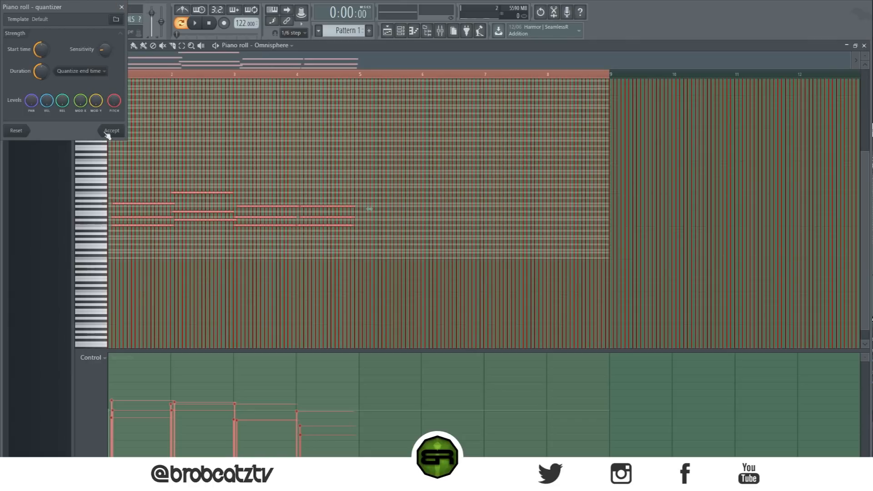
left_click_drag(82, 16, 494, 157)
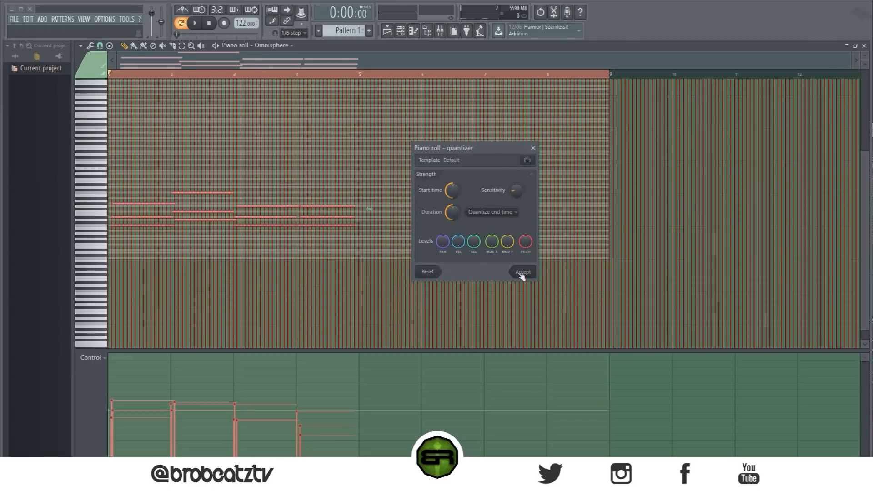
left_click(522, 273)
key("ctrl+q")
key("ctrl+d")
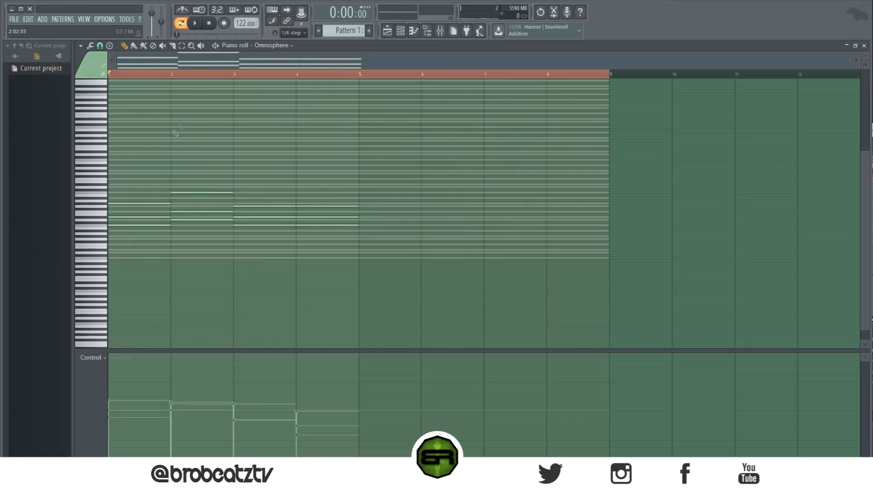
- Level the velocities of all chord notes to one equal value
key("ctrl+a")
scroll(275, 190, "up", 10)
scroll(275, 191, "down", 4)
scroll(277, 193, "down", 2)
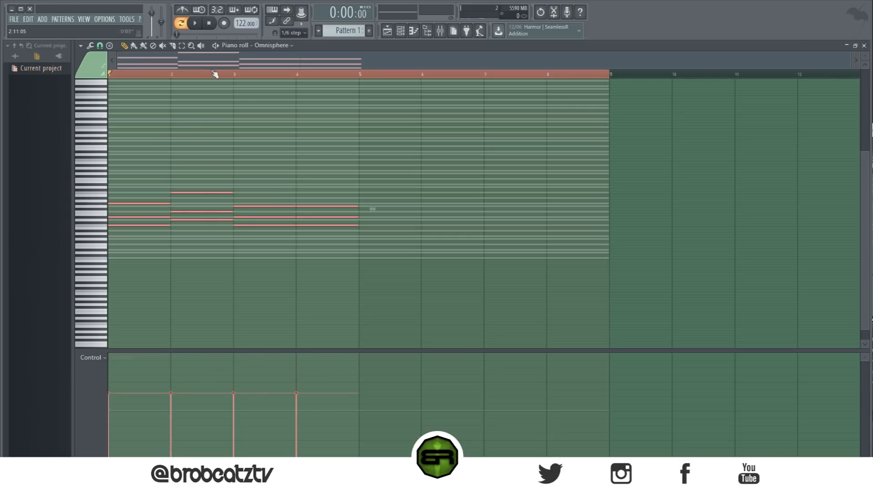
key("ctrl+d")
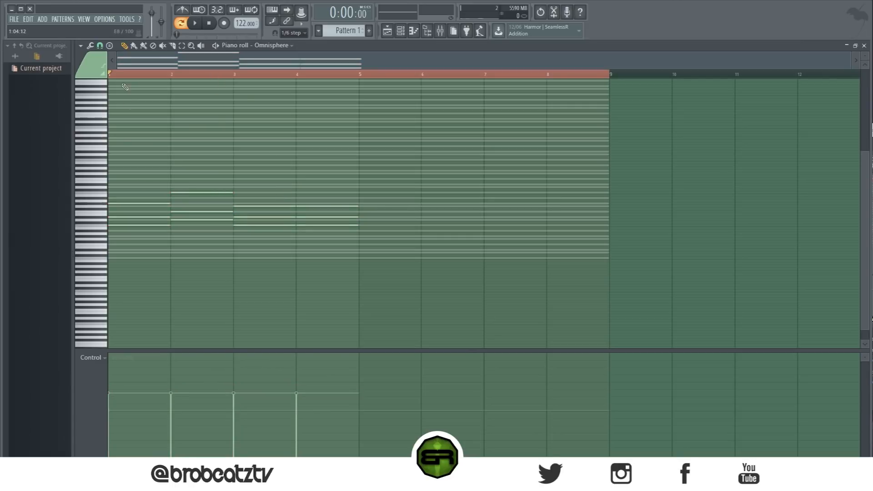
- Turn off bar snapping, and replace the first chord's notes with G4, D#4 and C4 starting just after bar 1
left_click(99, 47)
left_click(107, 96)
right_click(121, 203)
right_click(122, 217)
right_click(123, 225)
left_click(113, 225)
left_click(115, 217)
left_click(114, 206)
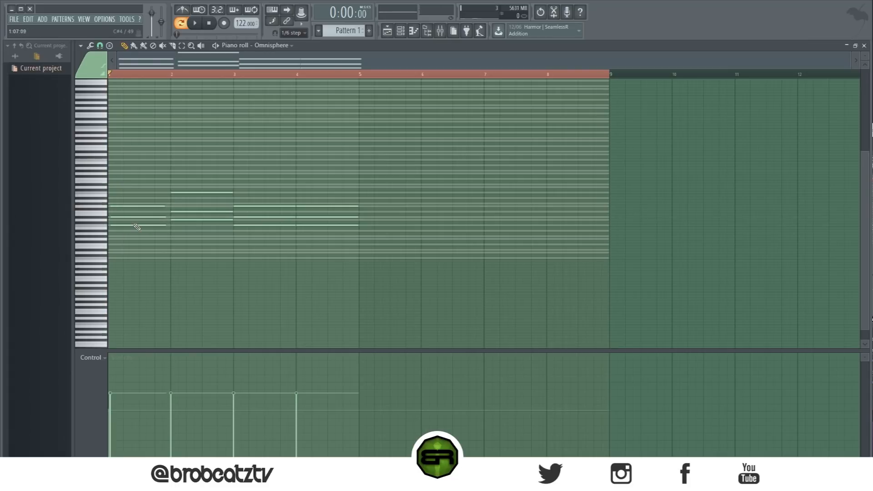
- Delete the first chord's notes again and re-place three notes at more staggered starts just after bar 1
right_click(128, 206)
right_click(130, 217)
right_click(124, 225)
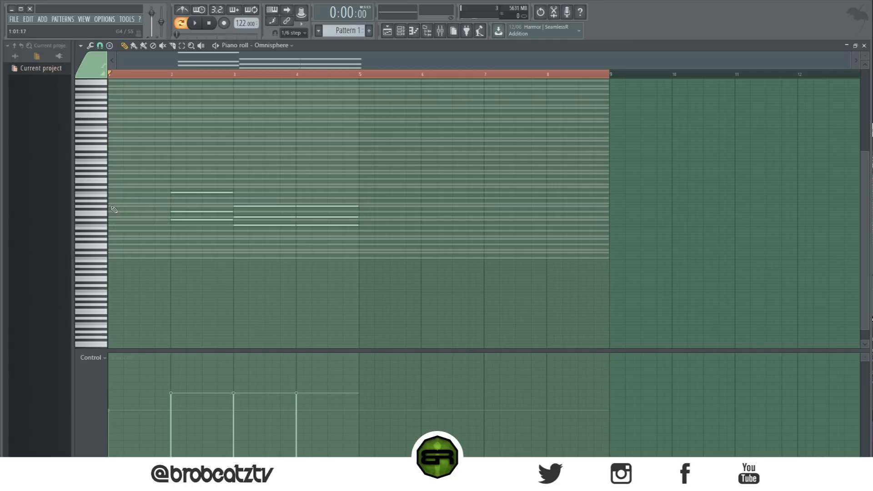
left_click(112, 206)
left_click(113, 219)
left_click(115, 228)
mouse_move(113, 214)
left_mouse_down()
mouse_move(118, 234)
mouse_move(122, 219)
left_mouse_up()
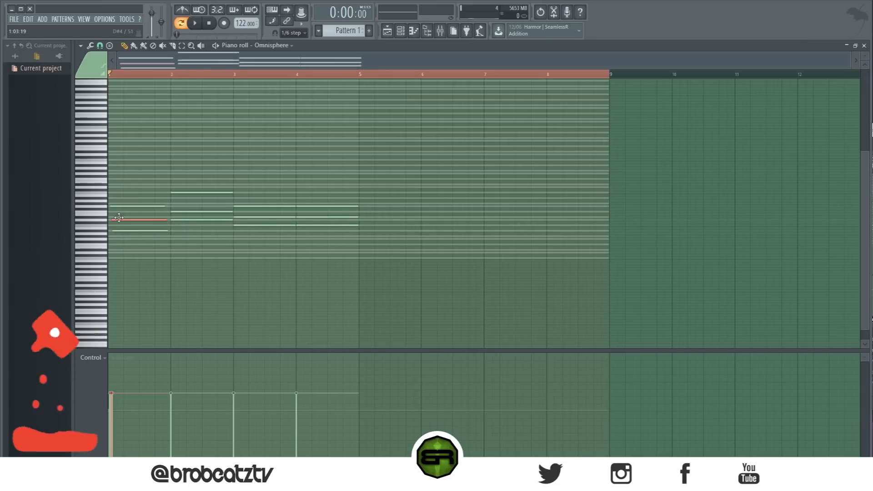
- Delete and re-place the second chord's C5, F4 and D4 notes at slightly different starts just after bar 2
right_click(184, 194)
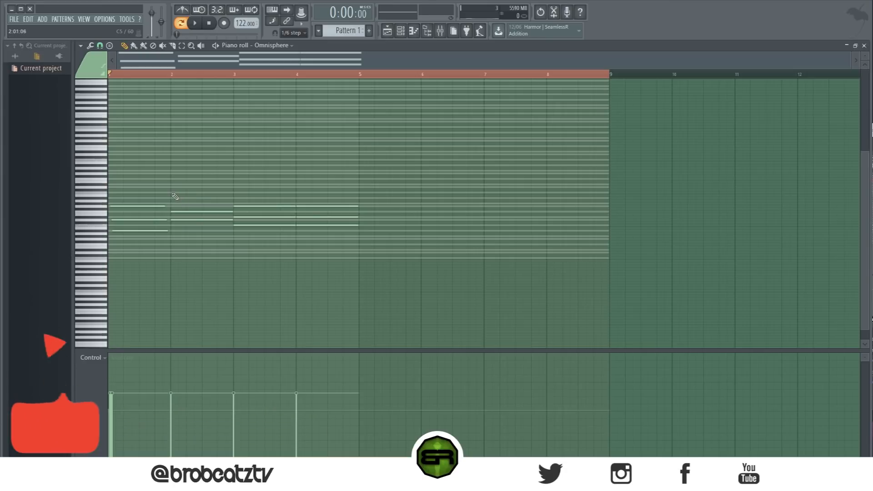
left_click(173, 192)
right_click(178, 211)
left_click(172, 215)
right_click(179, 218)
right_click(179, 214)
left_click(173, 211)
right_click(177, 221)
left_click(173, 219)
- Re-place the third chord's G4, D#4 and C4 notes around bar 3, starting the D#4 a little later than the others
right_click(237, 207)
left_click(235, 206)
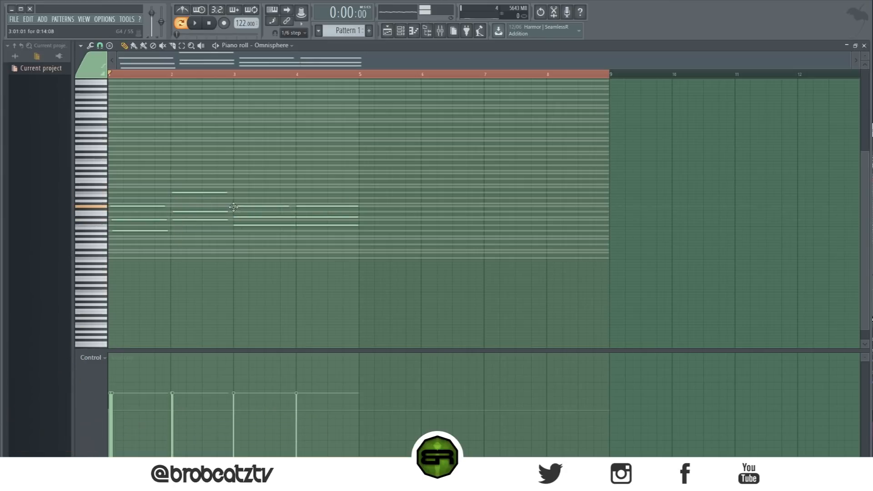
right_click(239, 217)
left_click(238, 217)
right_click(237, 225)
left_click(234, 226)
- Delete the fourth chord and re-place its G4, D#4 and C4 notes at slightly different starts just after bar 4
right_click(299, 206)
right_click(301, 217)
right_click(303, 226)
left_click(298, 206)
left_click(299, 217)
left_click(297, 222)
left_click(299, 226)
right_click(297, 222)
- Randomize the velocities of all chord notes with a velocity level of -23%, and lower them together
key("ctrl+a")
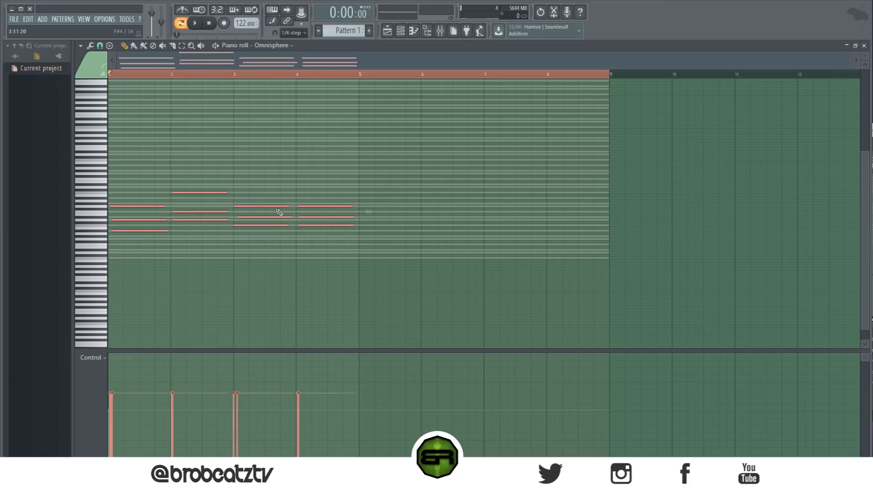
key("alt+r")
left_click_drag(515, 291, 515, 301)
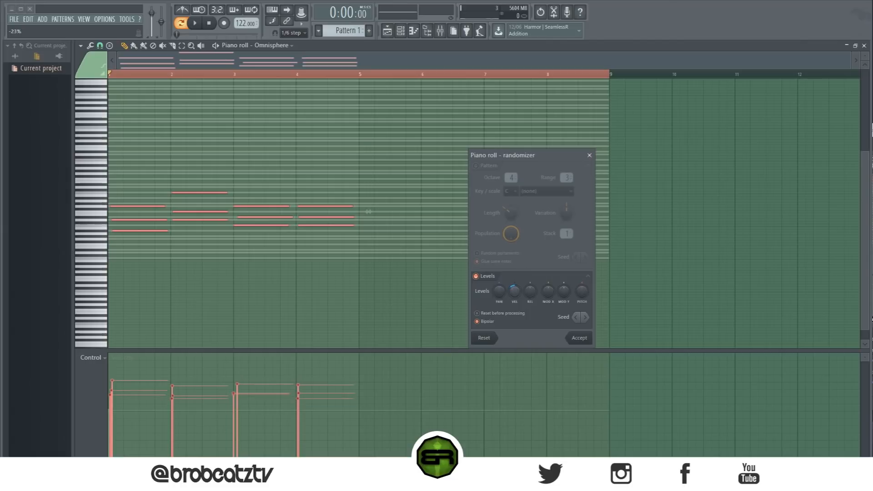
left_click(592, 338)
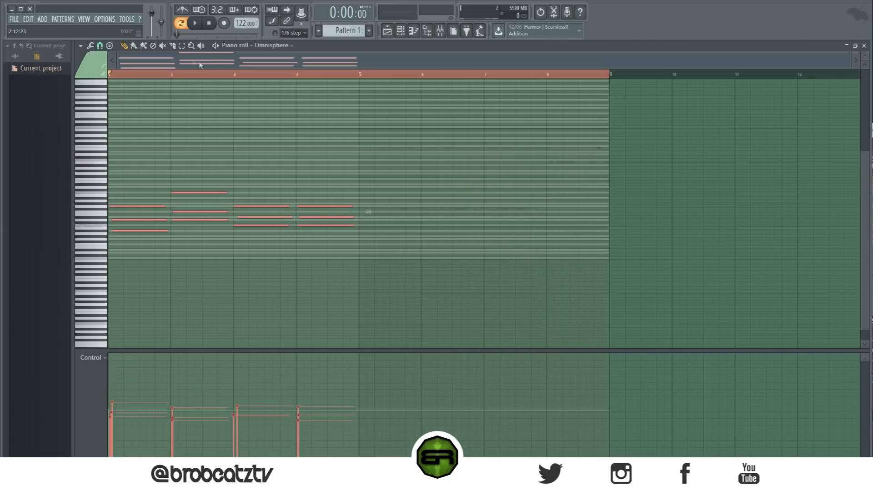
- Play back the chord pattern with all notes deselected
key("space")
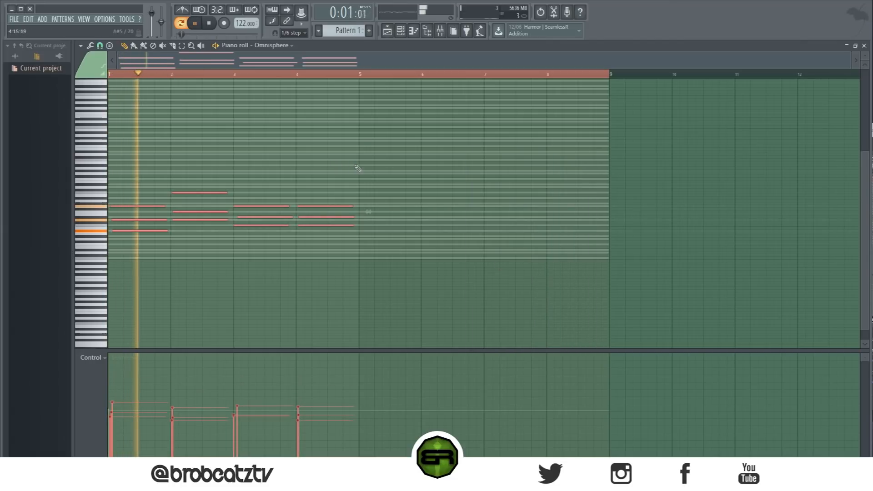
key("ctrl+d")
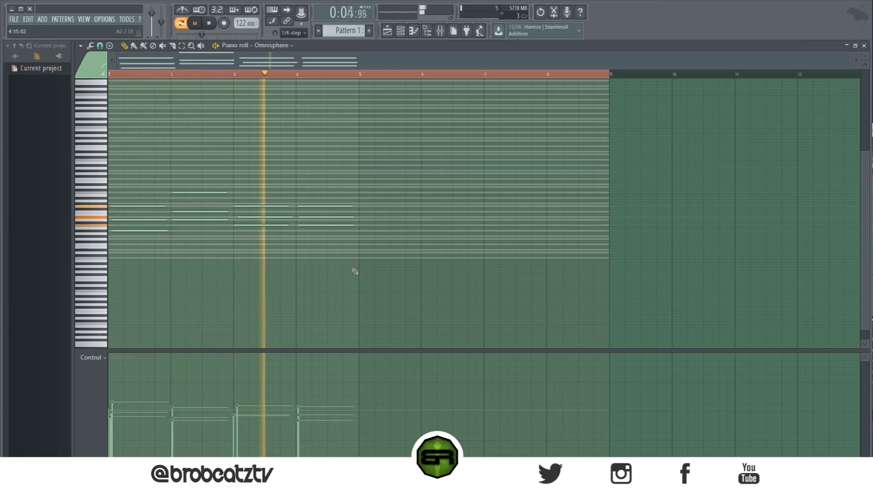
key("space")
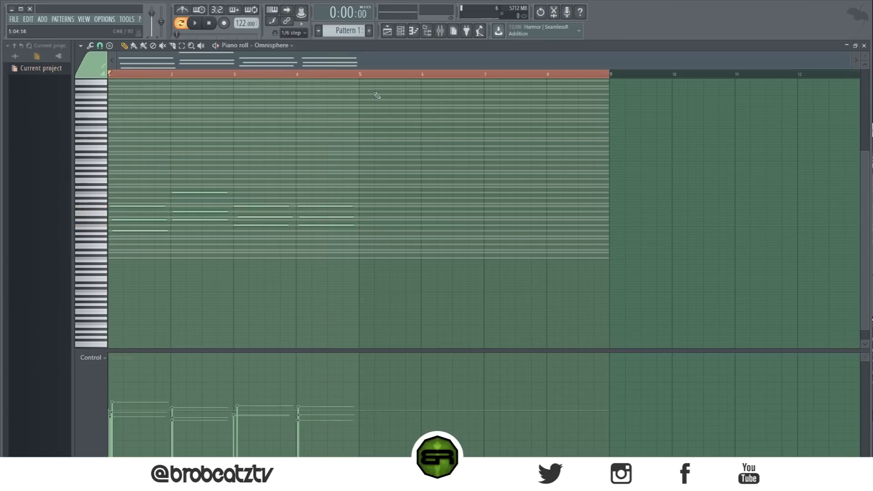
- Move the first chord's two lower notes up to D#4 and C4, and shift the third chord's D#4 slightly earlier
left_click_drag(854, 65, 259, 64)
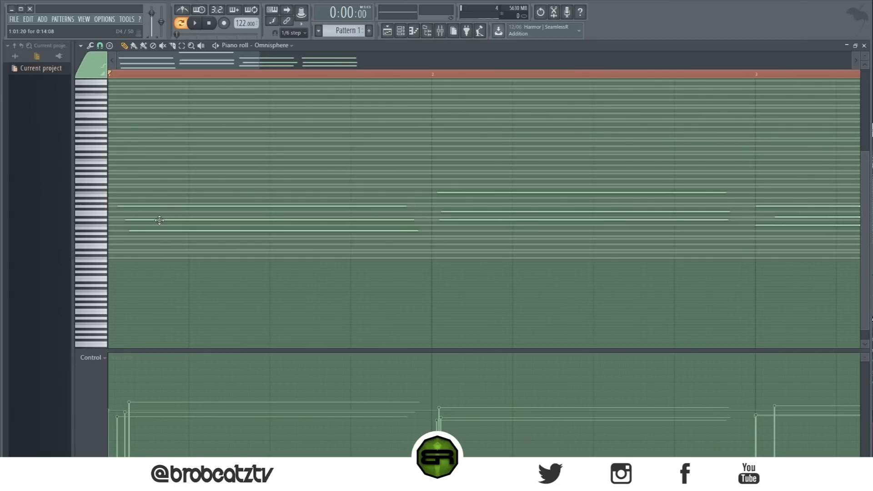
mouse_move(159, 220)
left_mouse_down()
mouse_move(157, 229)
mouse_move(163, 225)
left_mouse_up()
key("space")
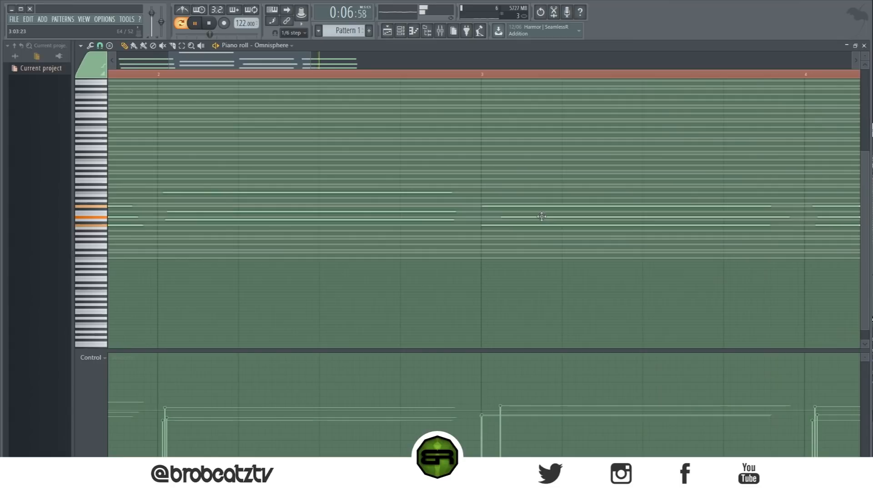
left_click_drag(541, 216, 537, 216)
key("space")
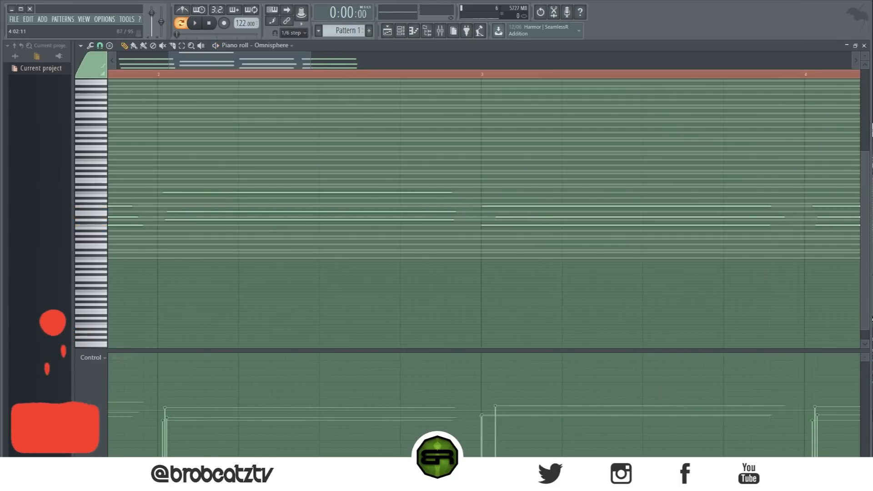
- Shift the fourth chord's G4 slightly later
scroll(618, 113, "up", 6)
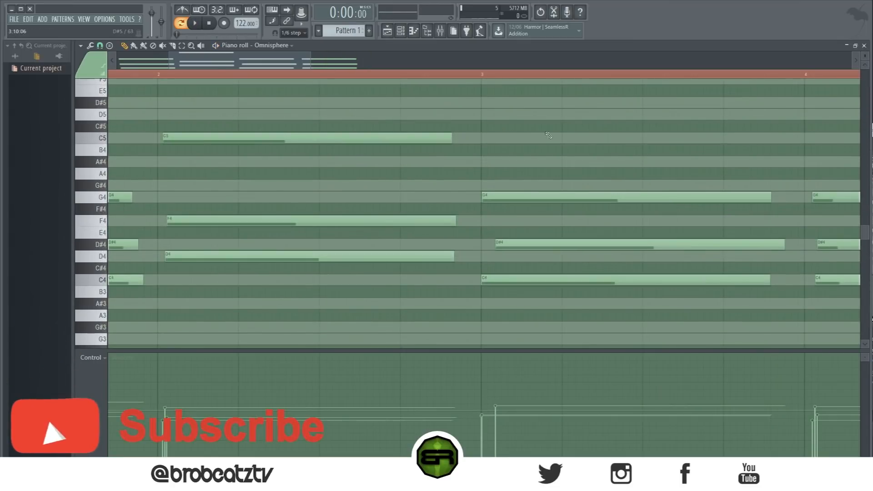
scroll(324, 76, "down", 3)
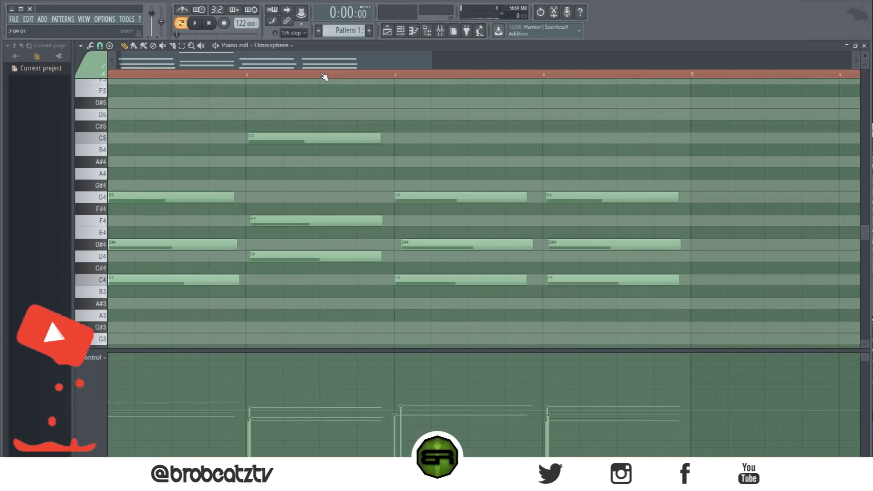
left_click_drag(304, 63, 210, 61)
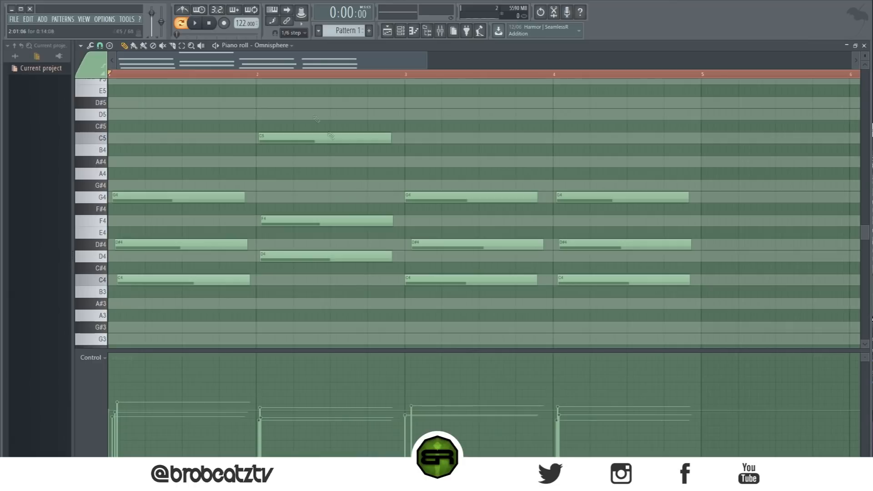
mouse_move(575, 197)
left_mouse_down()
mouse_move(563, 198)
mouse_move(589, 196)
mouse_move(580, 199)
left_mouse_up()
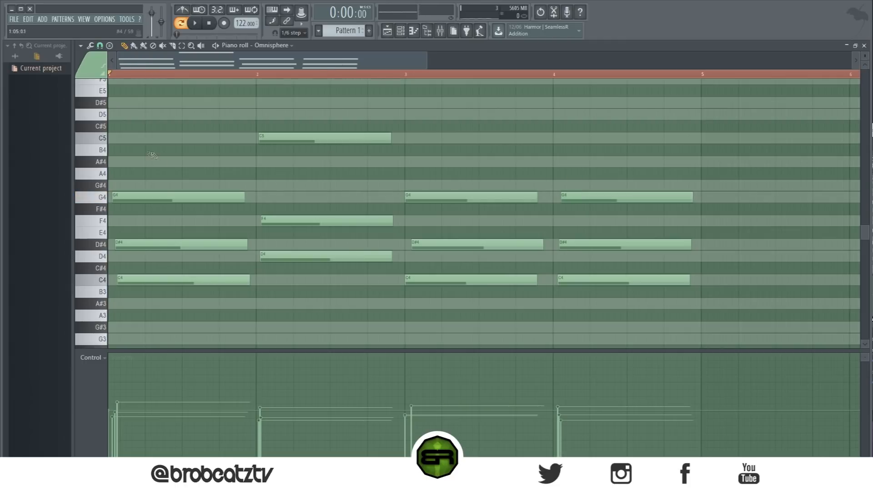
- Duplicate each chord's lowest note one octave down as C3, D3, C3 and C3, starting slightly later and at a lower velocity
scroll(153, 155, "up", 1)
scroll(400, 234, "down", 3)
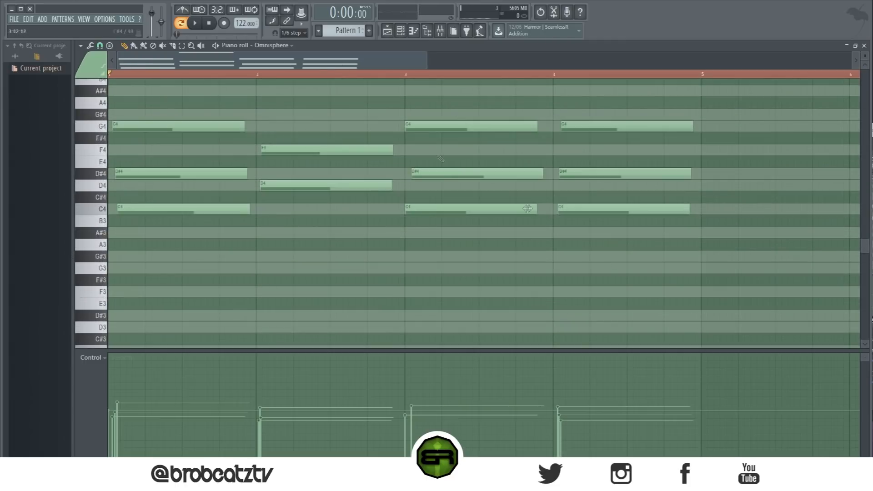
left_click(221, 207, "ctrl+shift")
left_click(301, 185, "ctrl+shift")
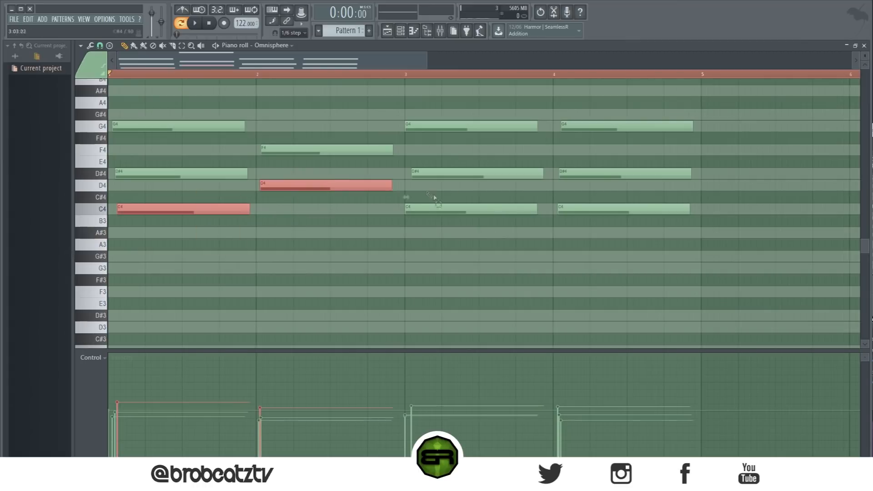
left_click(444, 208, "ctrl+shift")
left_click(586, 208, "ctrl+shift")
left_click_drag(143, 210, 145, 208)
key("ctrl+Down")
scroll(237, 250, "down", 3)
scroll(239, 252, "down", 3)
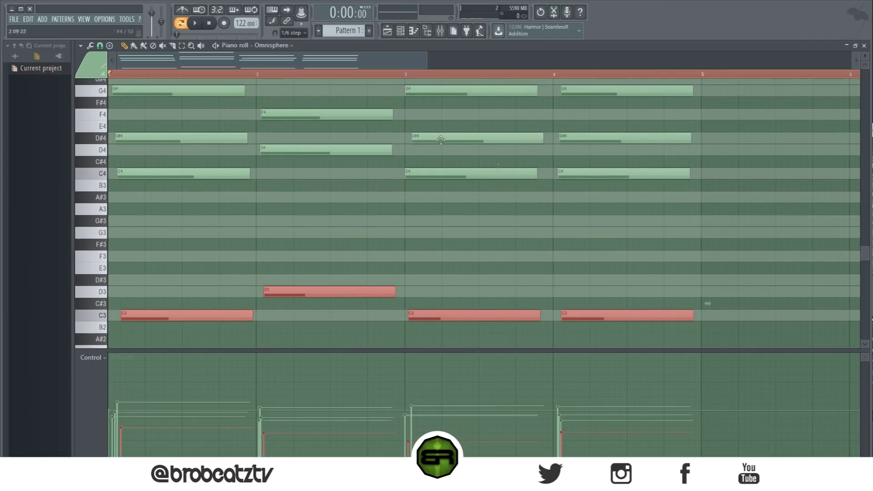
- Lower the velocity of the four selected bass notes well below that of the chord notes
scroll(240, 214, "up", 3)
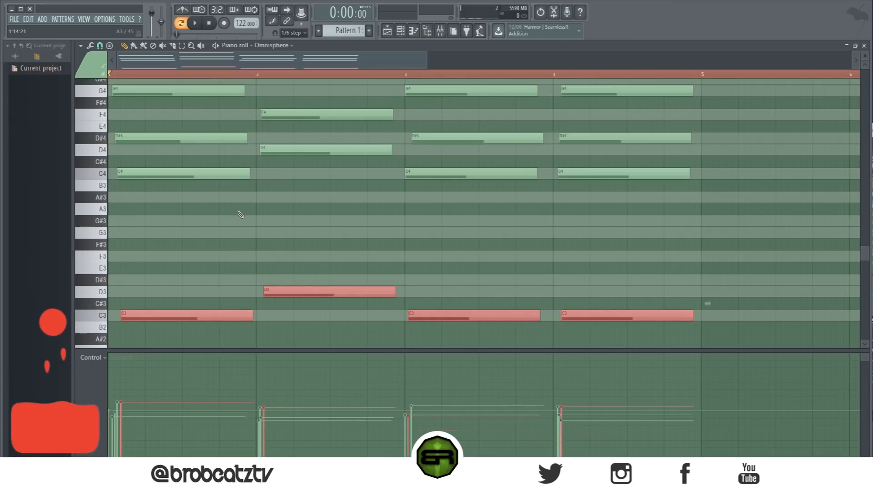
scroll(240, 215, "down", 3)
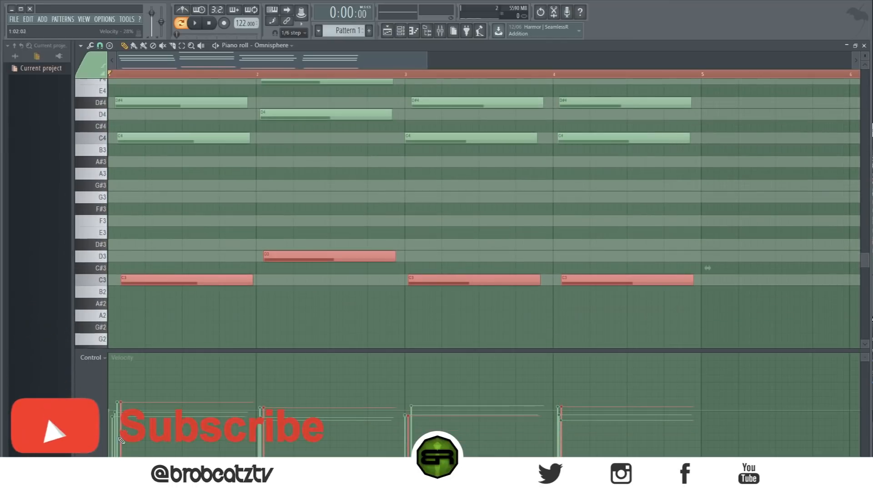
scroll(120, 440, "down", 7)
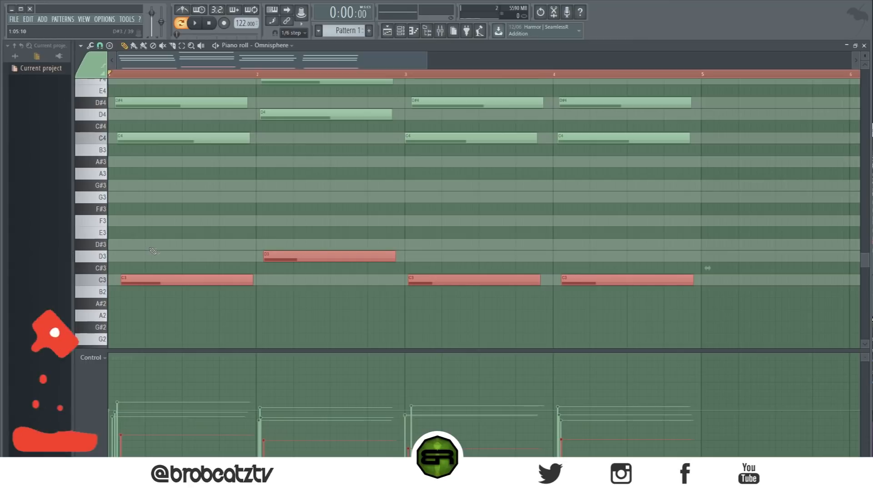
- Deselect the bass notes and play back the chords together with the softer bass line
scroll(191, 239, "up", 2)
left_click(196, 241, "ctrl")
key("space")
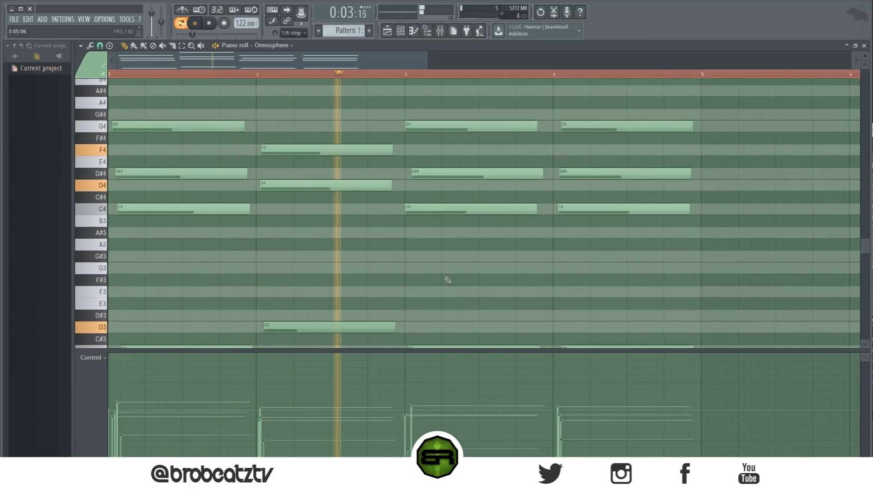
scroll(448, 280, "down", 5)
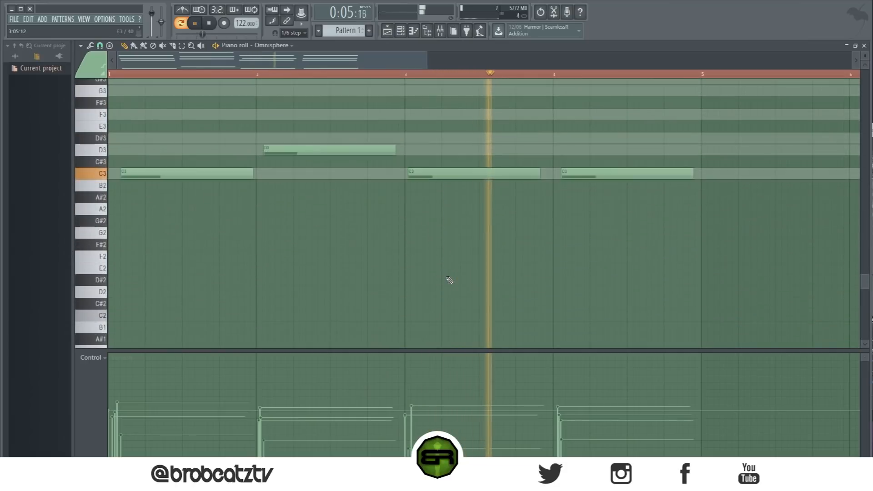
scroll(450, 280, "up", 10)
key("space")
scroll(209, 224, "down", 1)
scroll(209, 224, "up", 1)
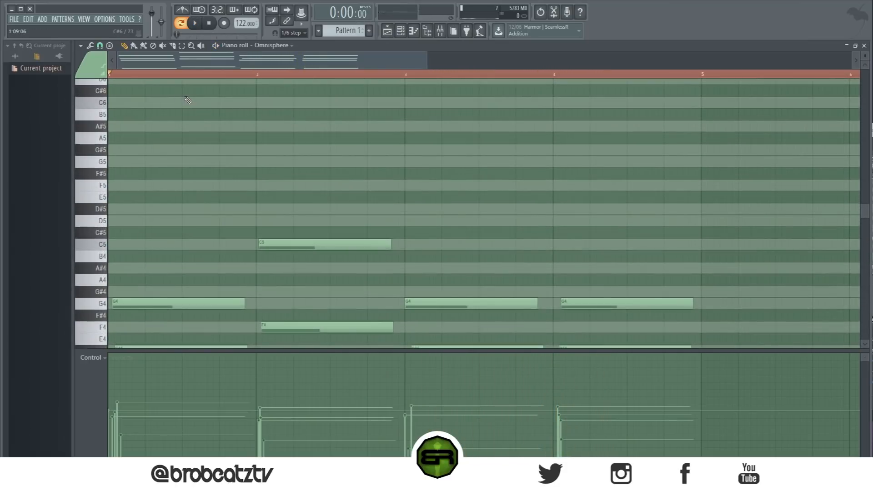
- Set the grid snap to 1/4 beat and add an F5 melody note midway through bar 1
left_click(104, 46)
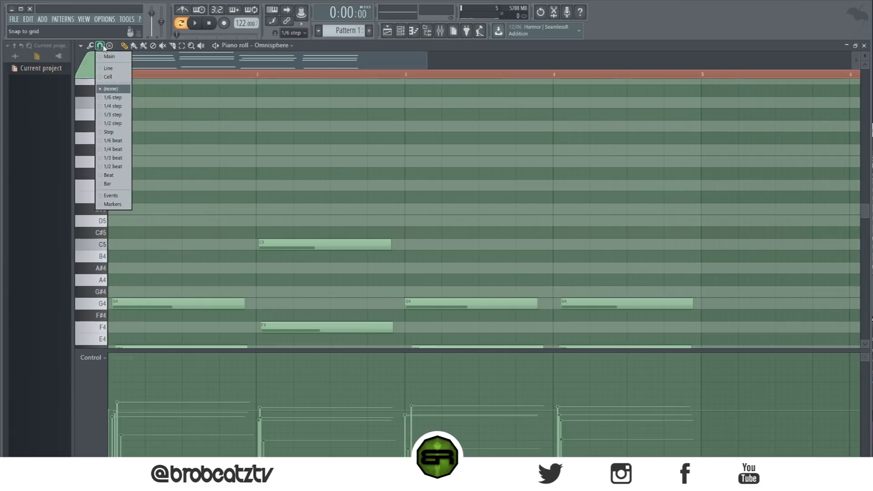
left_click(108, 149)
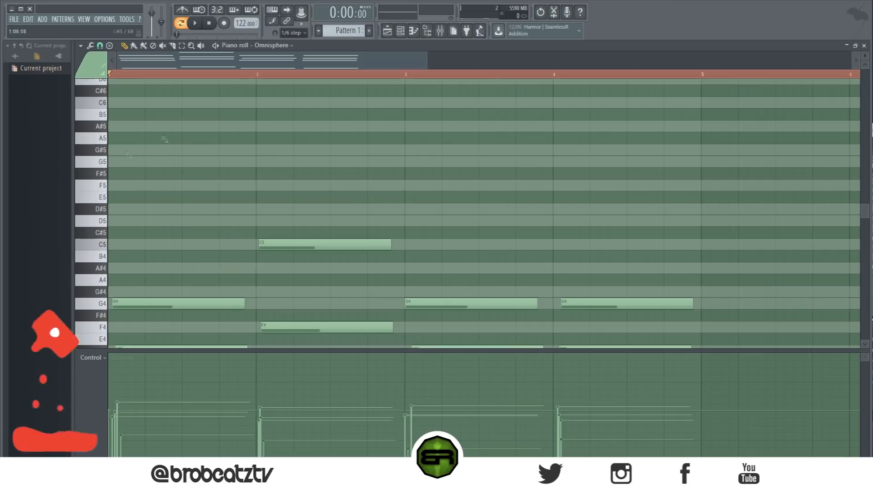
key("space")
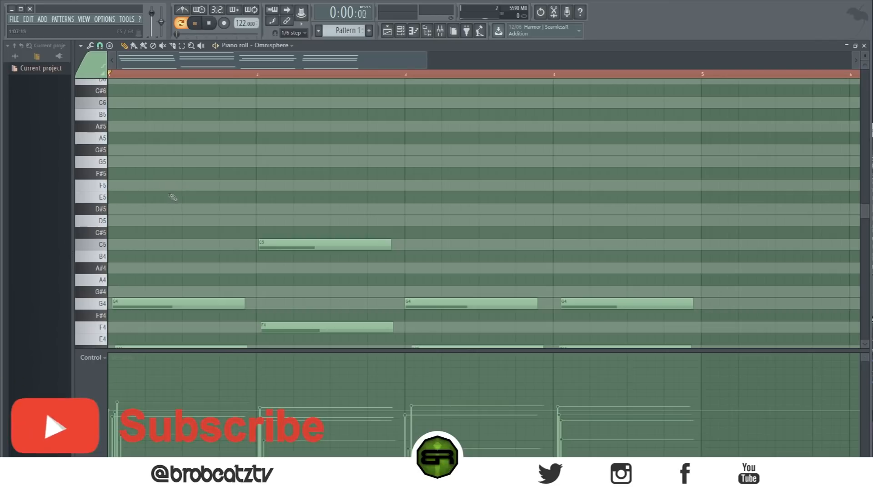
key("space")
left_click(202, 186)
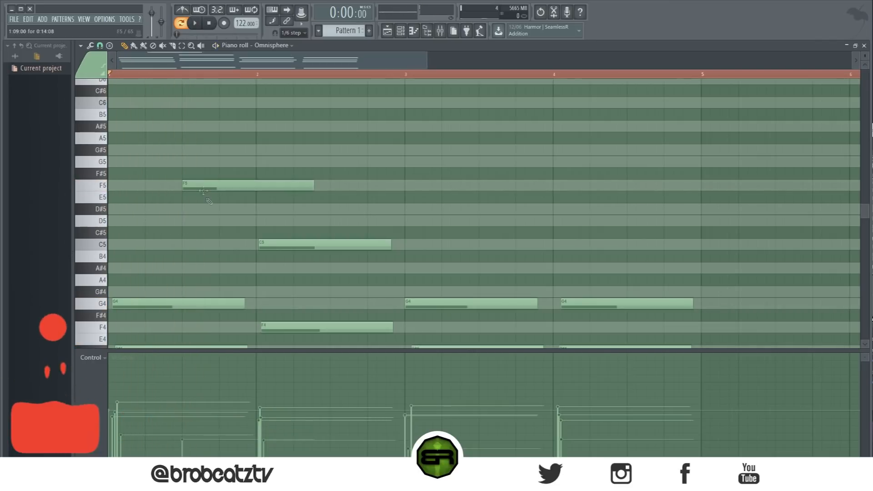
- Play back the start and shorten the F5 melody note to about seven steps, ending just before bar 2
key("space")
left_click_drag(312, 185, 250, 185)
key("space")
left_click(228, 185, "ctrl")
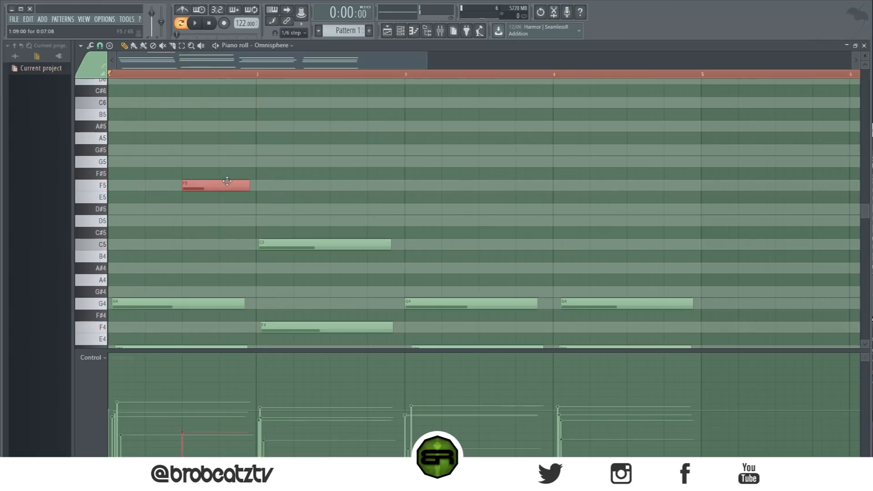
left_click(258, 184)
- Cut the F5 down to a very short grace note and add a G5 about three steps long right after it
left_click(99, 45)
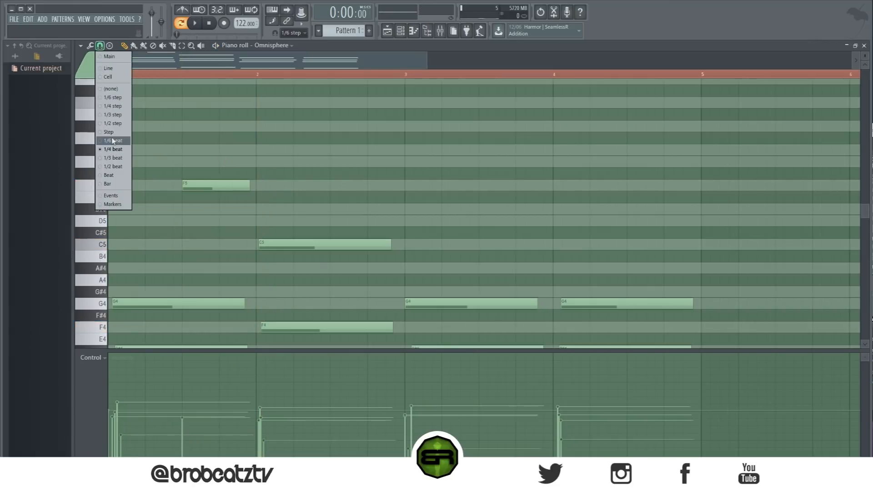
left_click_drag(249, 185, 180, 187)
left_click(185, 163)
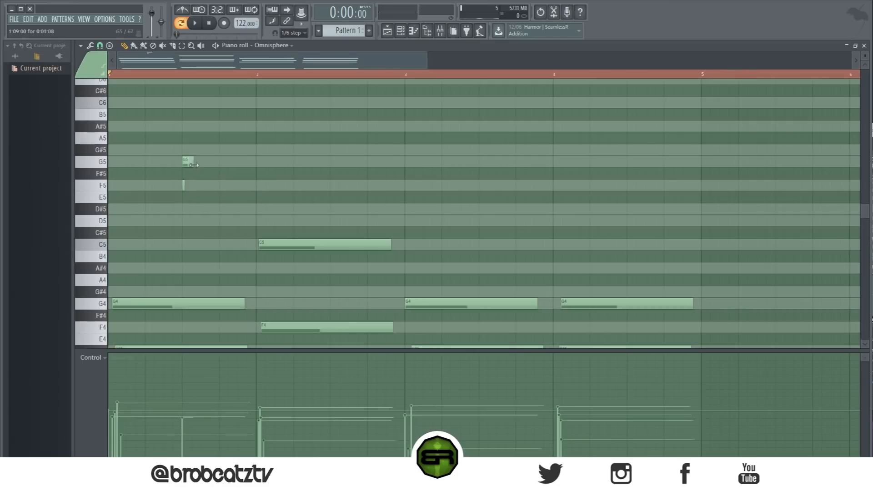
left_click_drag(190, 165, 194, 166)
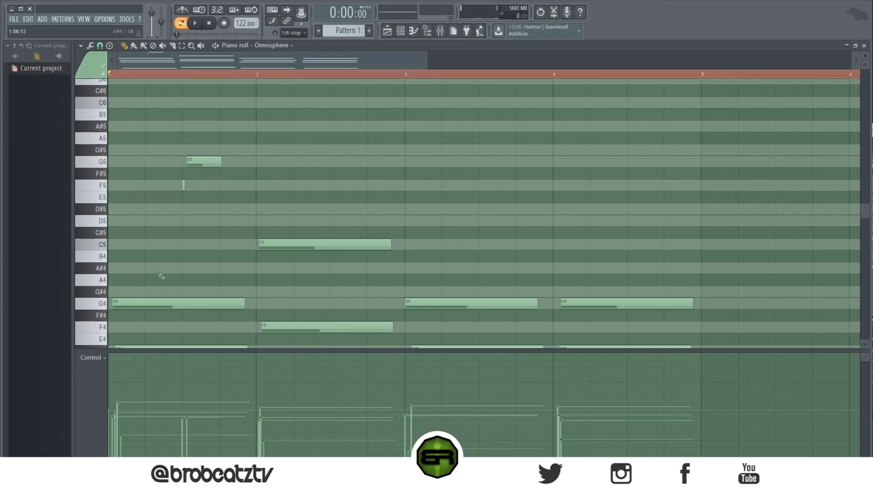
- Start the G5 slightly earlier, close against the F5 grace note, remove a trial G#5, and play back the result
left_click(100, 45)
left_click(127, 169)
left_click(209, 161)
left_click(100, 45)
left_click(114, 102)
left_click(203, 150)
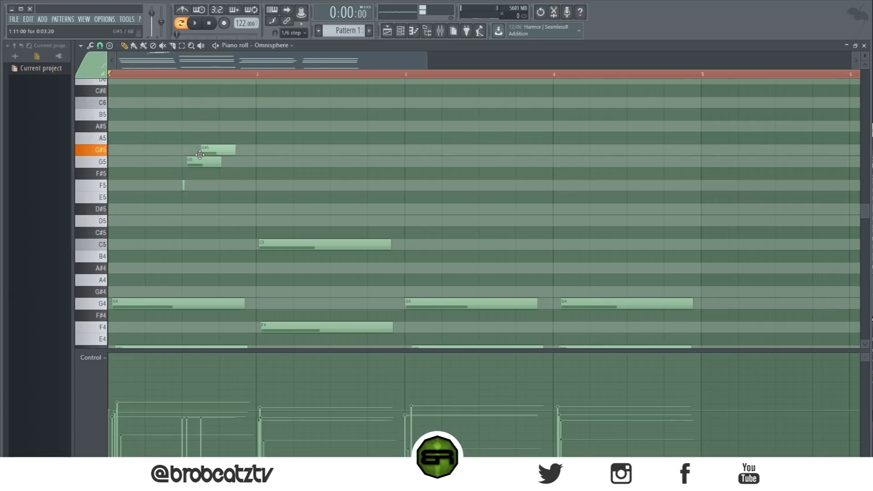
left_click_drag(201, 161, 199, 160)
right_click(211, 151)
key("space")
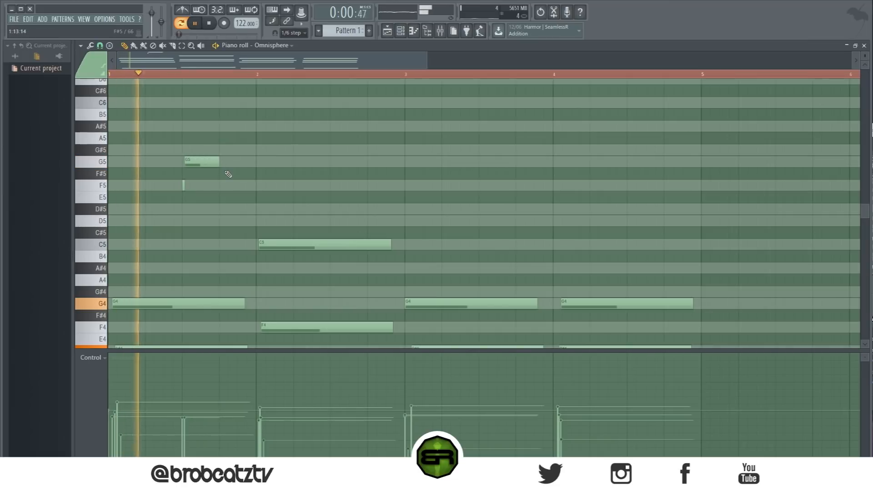
key("space")
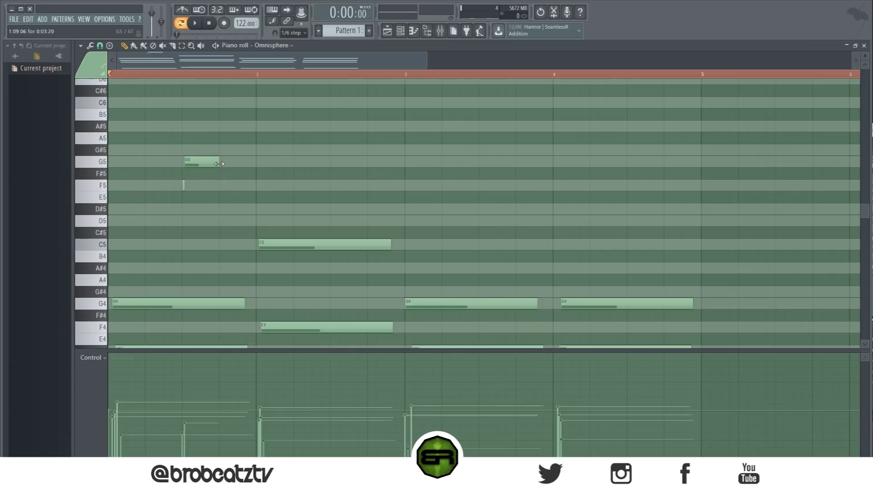
- Lengthen the G5 to just before bar 2 and add overlapping F5 and D#5 notes descending into bar 2
left_click_drag(243, 167, 260, 205)
left_click(223, 185)
left_click(319, 220)
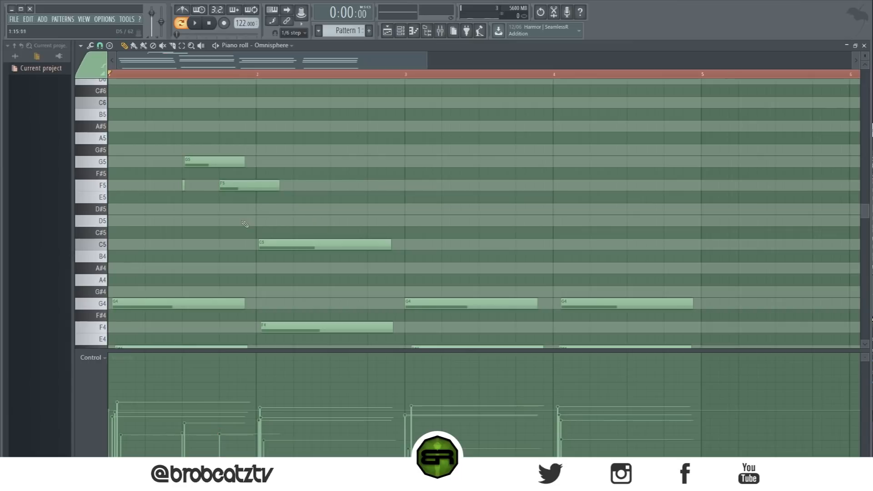
left_click(251, 211)
- Play back the melody phrase and duplicate its four notes one bar later, into bar 2
key("space")
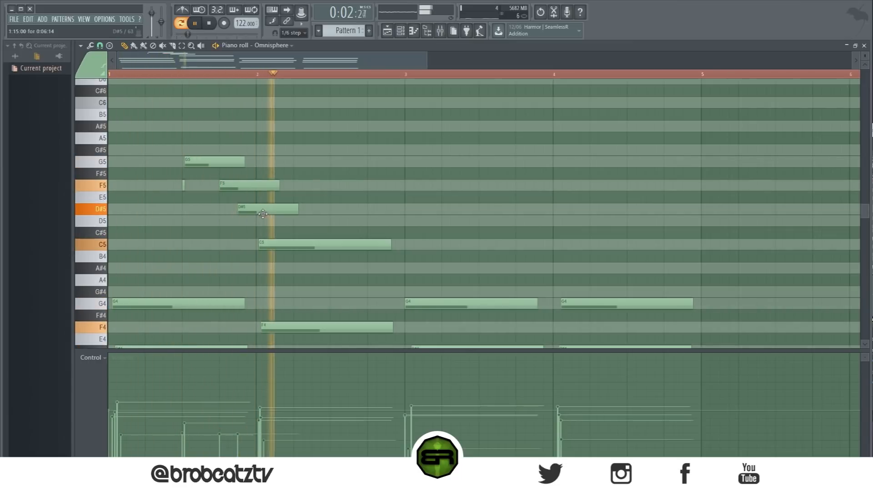
key("space")
left_click_drag(180, 162, 273, 226)
left_click_drag(214, 162, 361, 162)
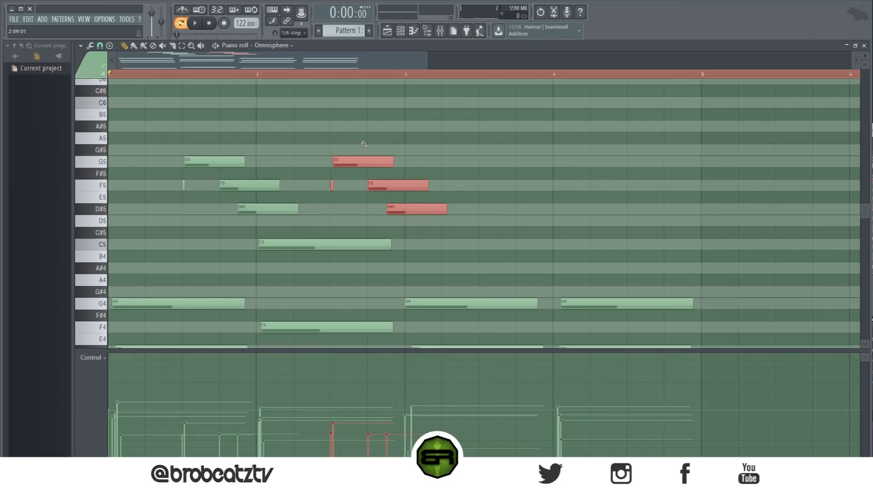
- Nudge the duplicated melody phrase back and forth in time, leaving it very slightly later than the exact one-bar offset
scroll(373, 163, "up", 10)
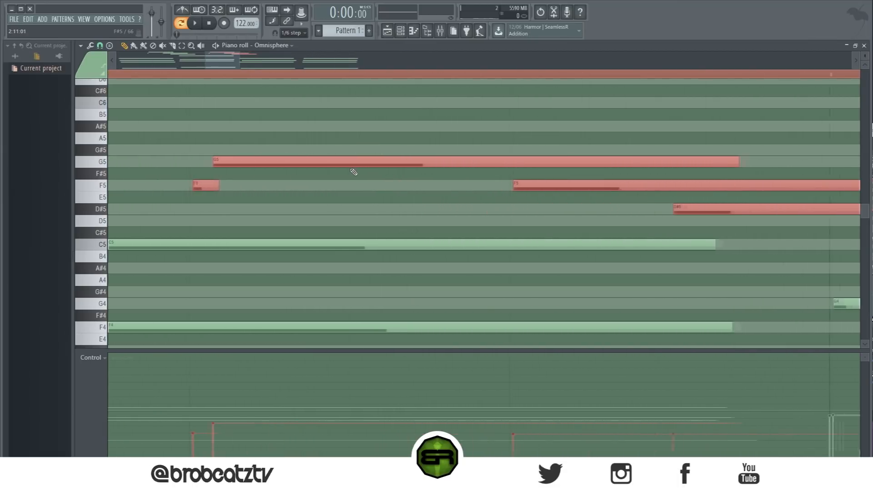
scroll(354, 172, "right", 5)
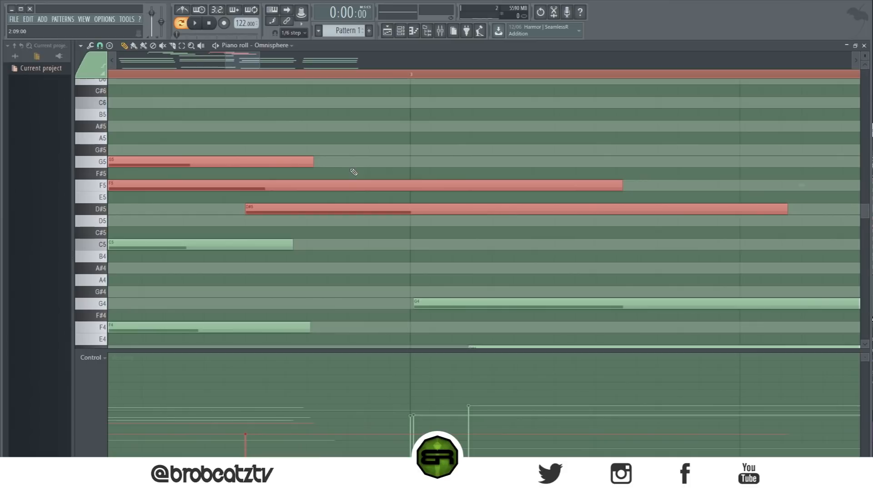
left_click_drag(248, 65, 222, 67)
scroll(221, 69, "right", 3)
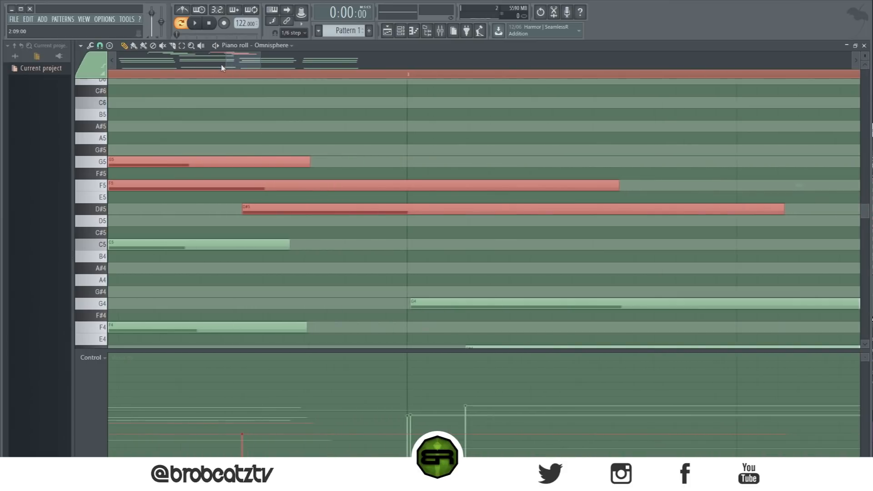
key("shift+Right")
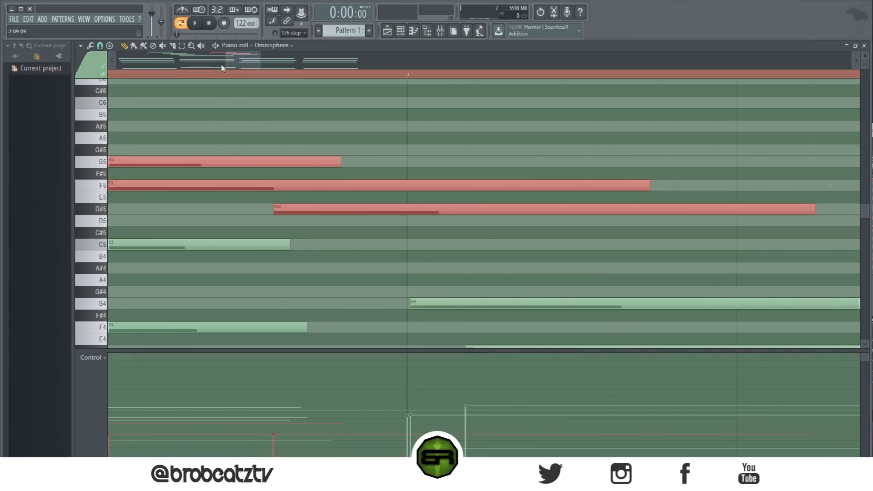
key("shift+Left")
key("shift+Left")
key("shift+Right")
key("shift+Right")
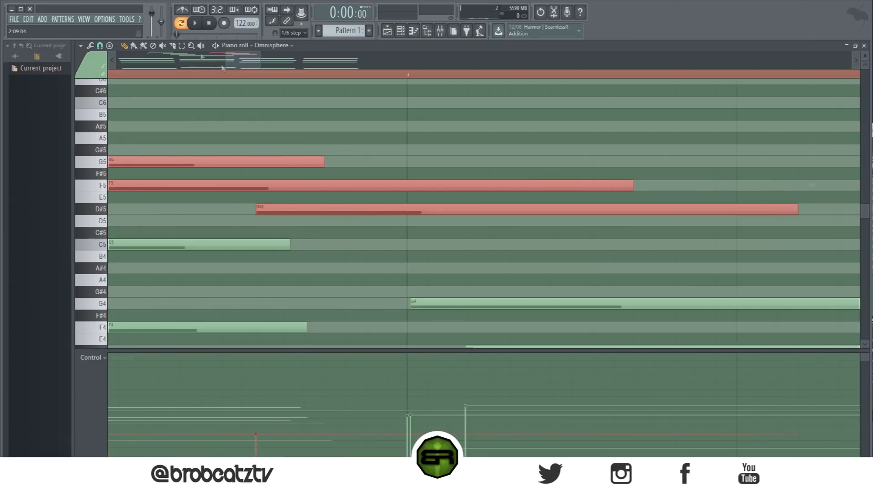
scroll(244, 72, "down", 5)
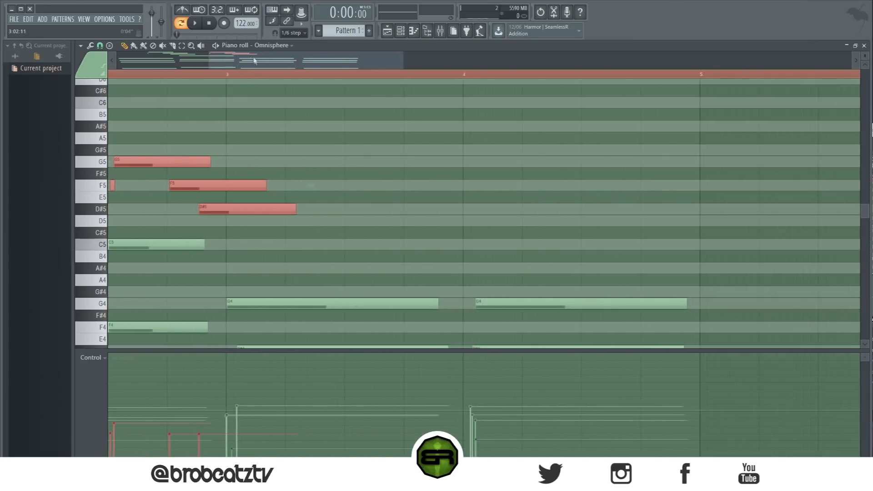
left_click_drag(249, 144, 375, 210)
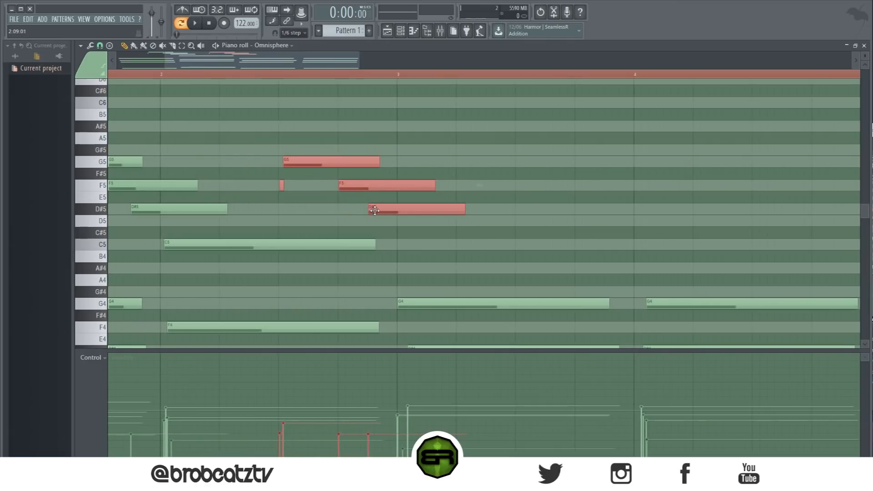
scroll(260, 77, "down", 3)
left_click_drag(260, 66, 241, 66)
- Deselect the duplicated phrase and play back the pattern briefly
left_click(306, 152, "ctrl")
key("space")
key("space")
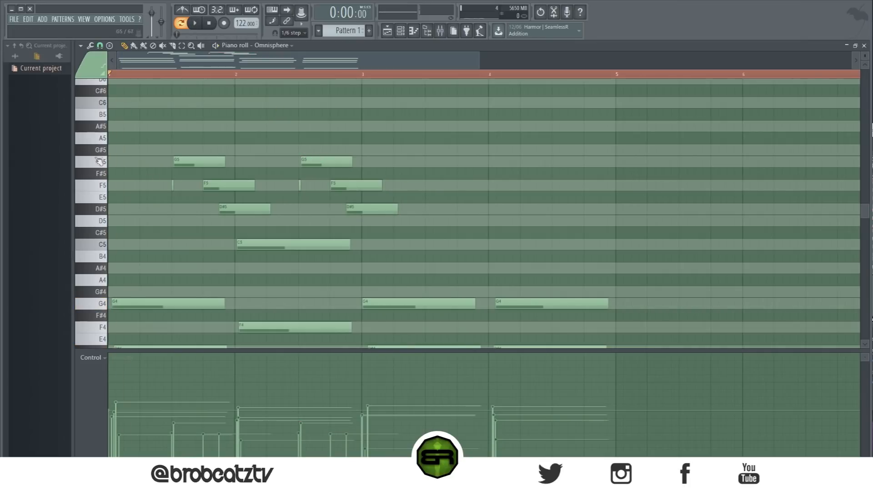
- Raise the second phrase's three long notes: G5 to G#5, F5 to G5, and D#5 to F5
left_click(326, 162)
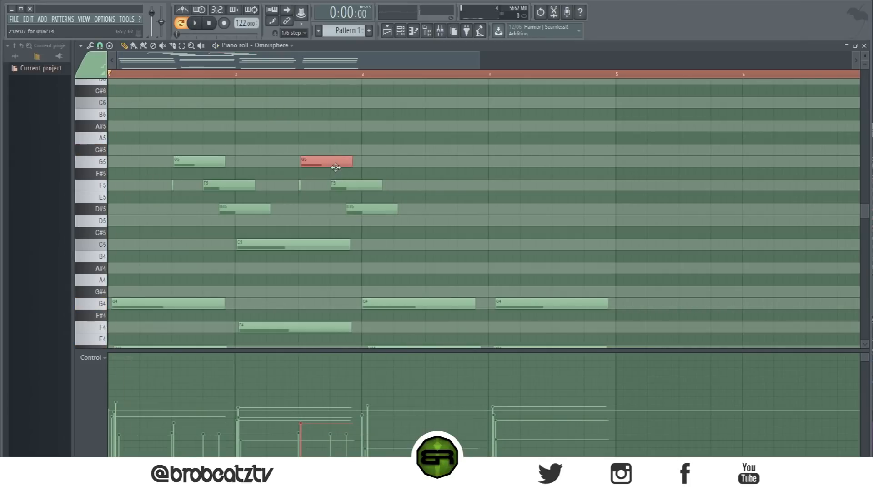
key("shift+Up")
left_click(346, 184)
key("shift+Up")
key("shift+Up")
left_click(365, 212)
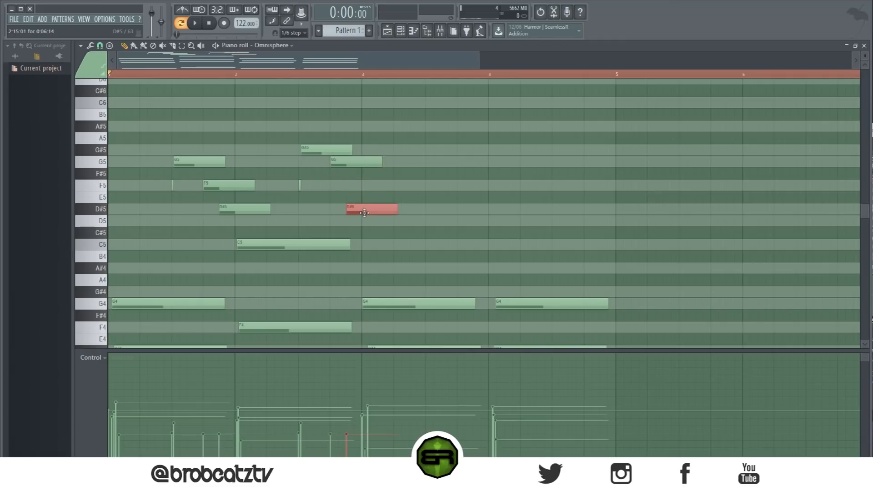
key("shift+Up")
key("shift+Up")
- Play back the pattern to hear the second phrase's new pitches, deselecting all notes
key("space")
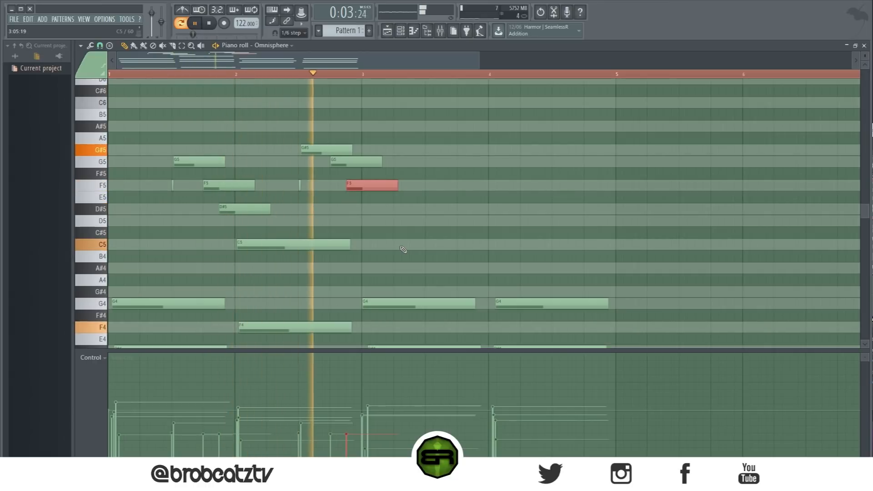
left_click(397, 172, "ctrl")
key("space")
- Duplicate the G5 and F5 pair into the second half of bar 3 and add a D#5 about three beats long at bar 4
left_click_drag(361, 149, 457, 162)
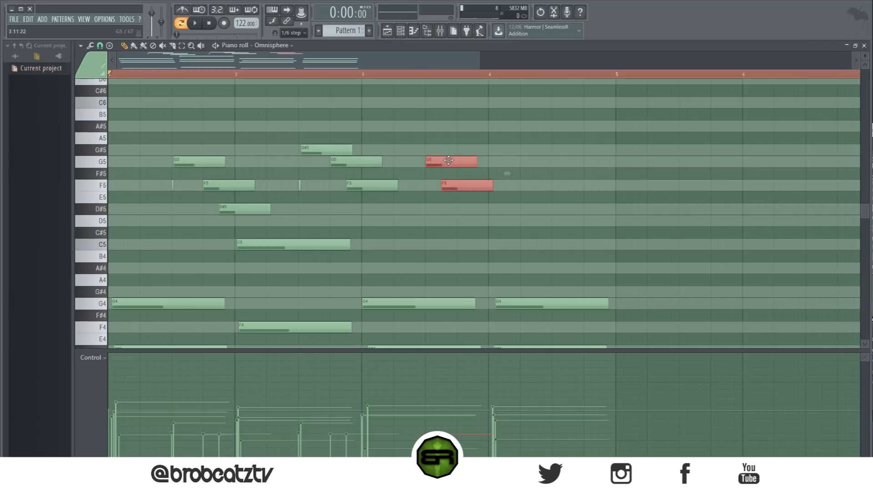
left_click(422, 177, "ctrl")
left_click(491, 209)
left_click_drag(540, 208, 584, 208)
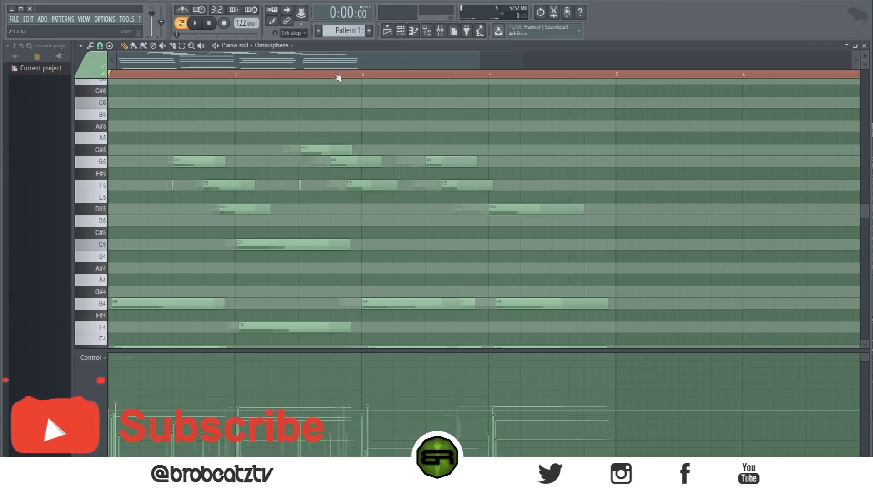
- Add a very short D5 grace note at the start of bar 4, just below the long D#5
scroll(339, 77, "down", 3)
left_click_drag(361, 210, 367, 224)
left_click(357, 223)
left_click_drag(423, 224, 362, 228)
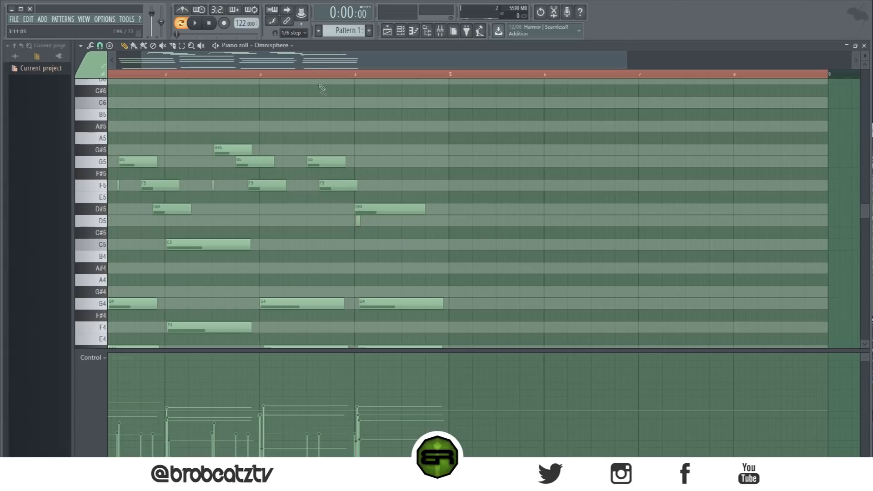
left_click_drag(308, 65, 253, 68)
scroll(191, 78, "down", 2)
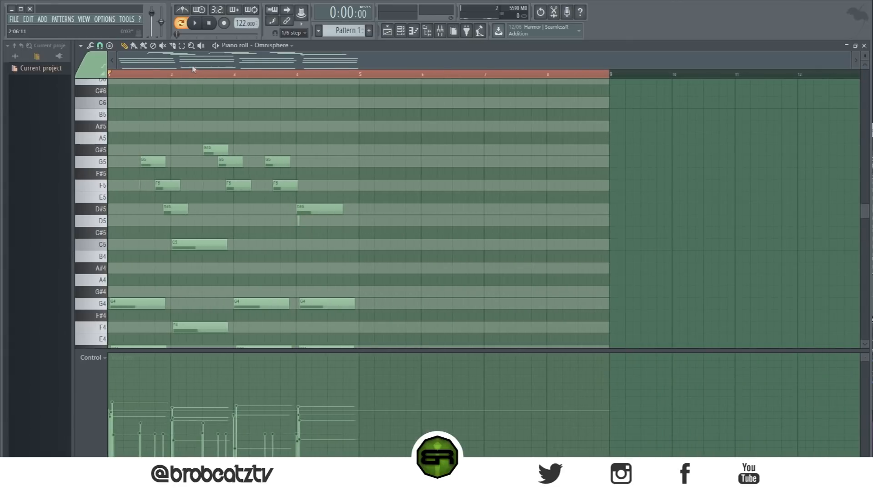
- Duplicate the chord notes of bars 1–4 into bars 5–8 at the same pitches
scroll(232, 201, "down", 3)
scroll(232, 201, "down", 3)
left_click_drag(375, 308, 116, 141)
mouse_move(126, 196)
left_mouse_down()
mouse_move(423, 233)
mouse_move(374, 229)
left_mouse_up()
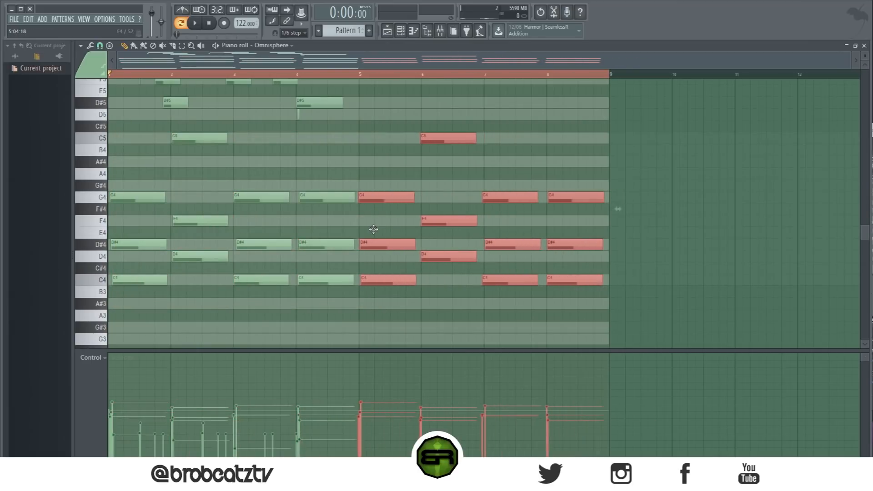
- Duplicate the top melody with its grace notes from bars 1–4 into bars 5–8 and nudge the copy slightly later
scroll(341, 182, "up", 4)
left_click_drag(358, 275, 135, 132)
left_click_drag(155, 165, 399, 168)
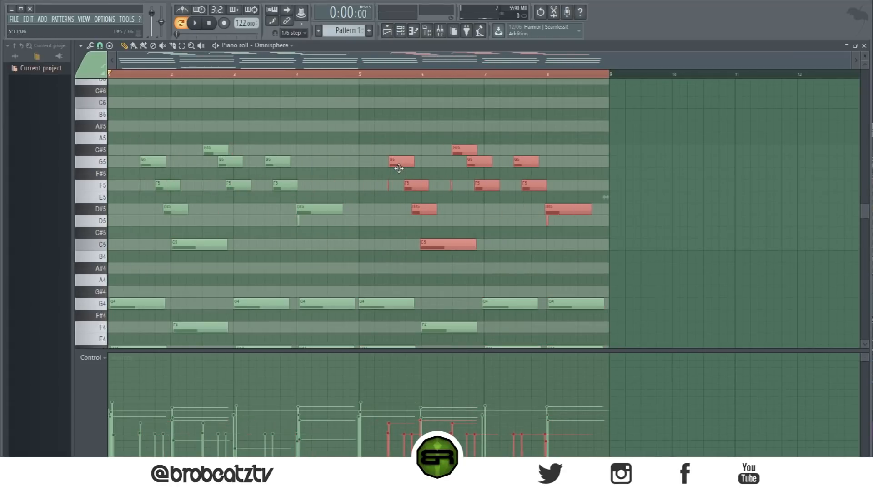
left_click_drag(400, 168, 404, 172)
left_click_drag(446, 243, 439, 243)
- Select all copied notes in bars 5–8, enlarge the note area, and quantize them to a coarser snap grid
scroll(388, 160, "down", 3)
left_click_drag(610, 336, 376, 86)
scroll(399, 338, "down", 1)
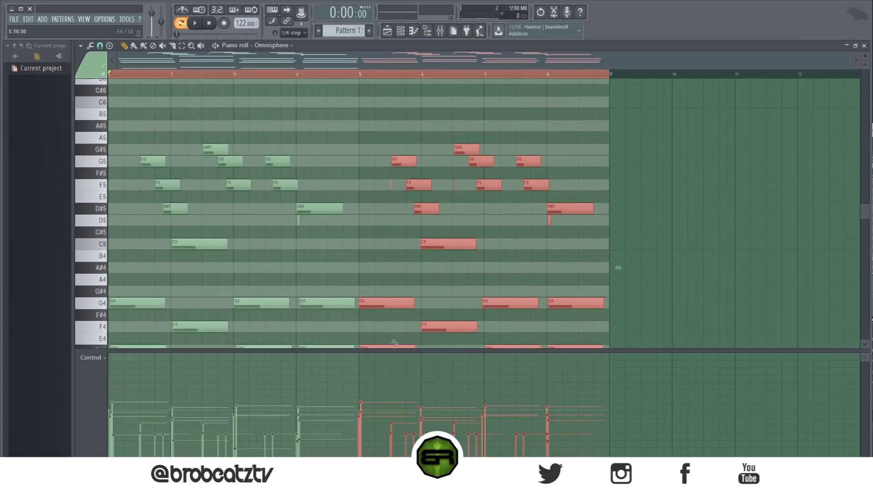
left_click_drag(384, 350, 384, 403)
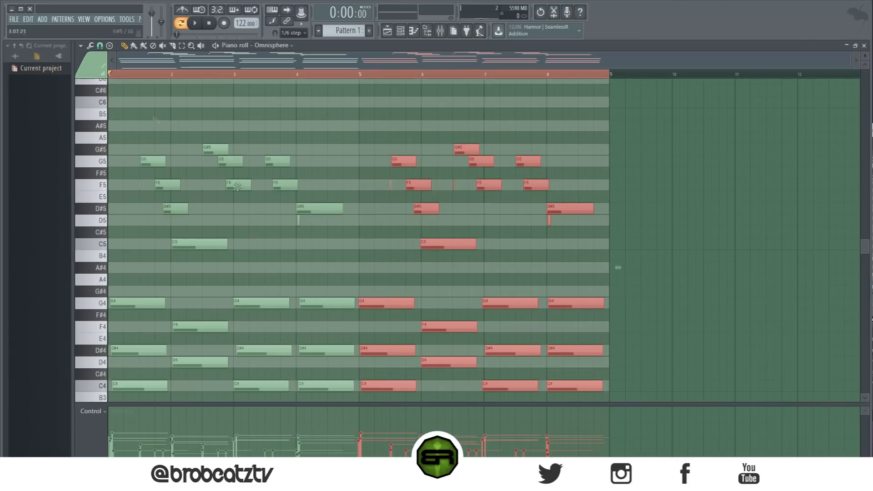
left_click(101, 46)
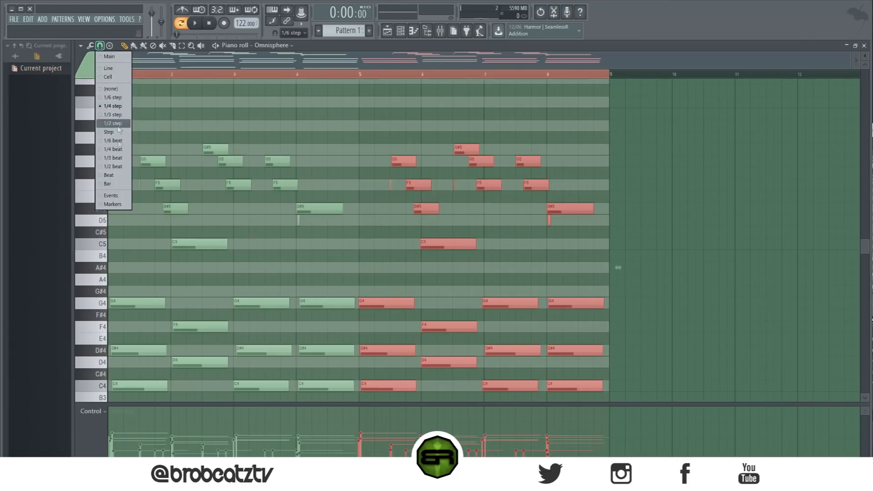
left_click(115, 157)
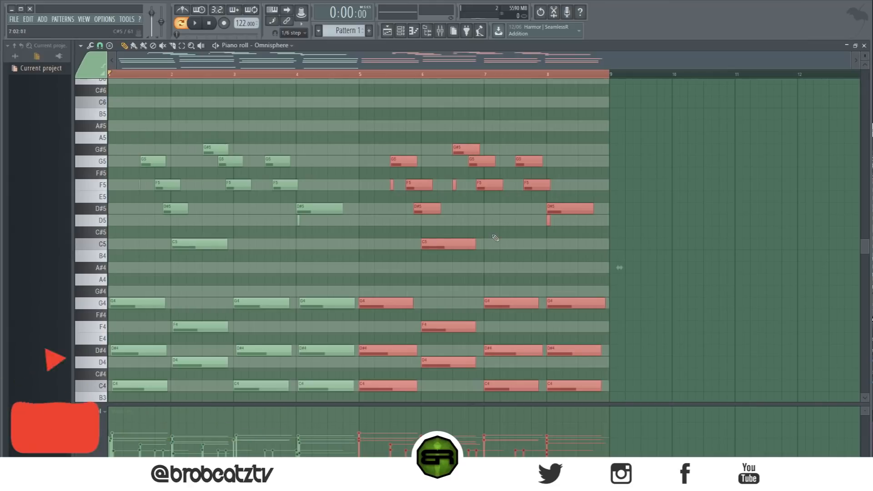
- Even out the velocities of all selected notes in bars 5–8 to one uniform level
scroll(410, 219, "down", 3)
scroll(496, 238, "up", 2)
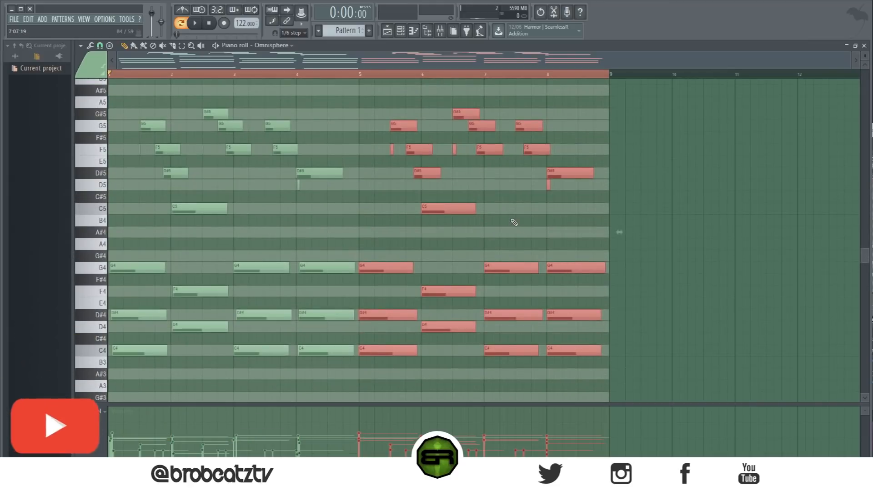
scroll(511, 237, "up", 9)
scroll(512, 237, "down", 6)
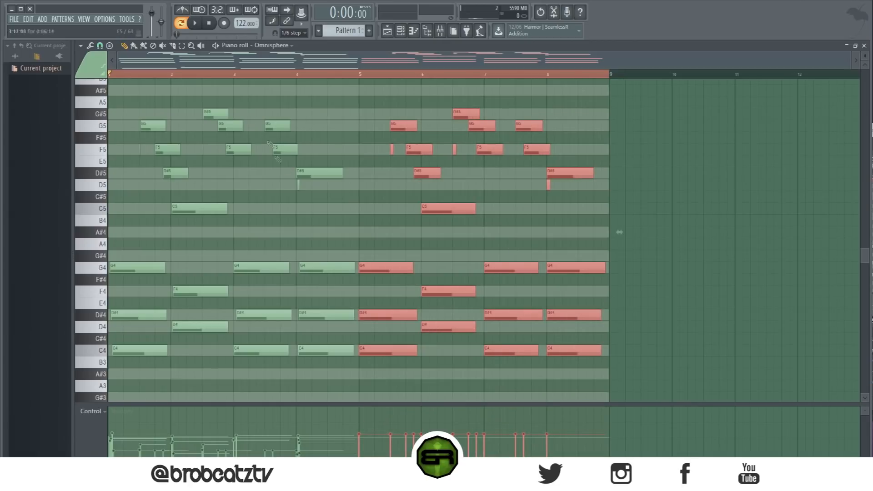
- Deselect all notes and play back the quantized copy from the start of bar 5
left_click(360, 75)
key("ctrl+d")
left_click_drag(353, 75, 165, 92)
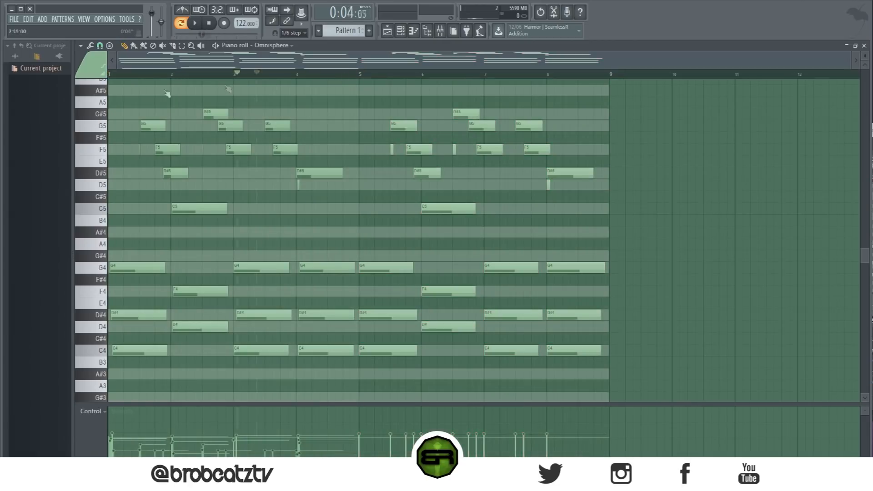
left_click(362, 72)
key("space")
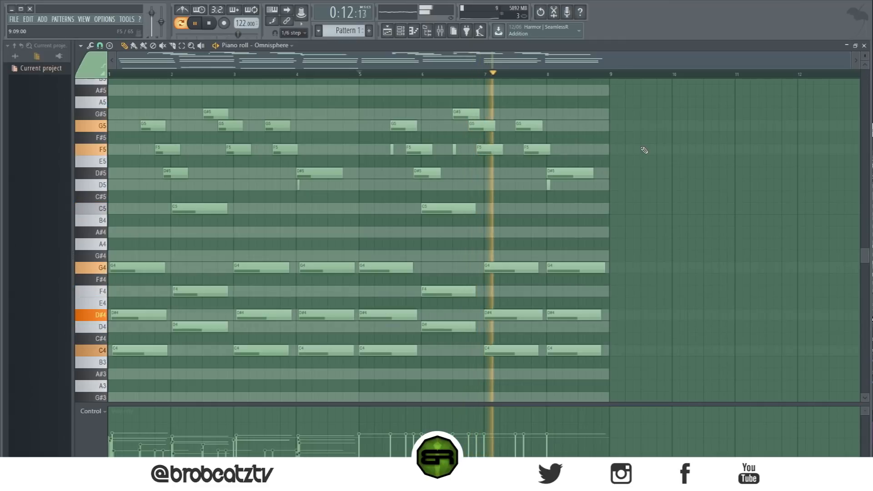
key("space")
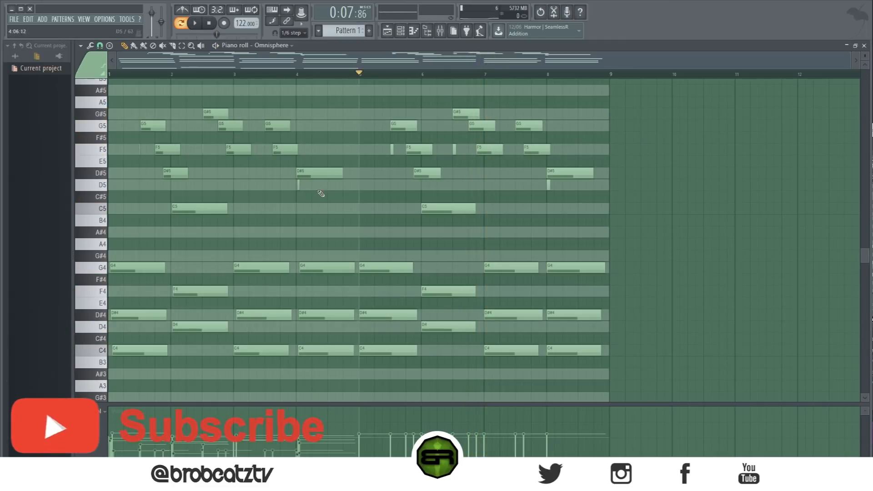
- Raise the velocities of the melody notes in bars 1–4, play the result from bar 1, and deselect the notes
left_click_drag(346, 229, 153, 85)
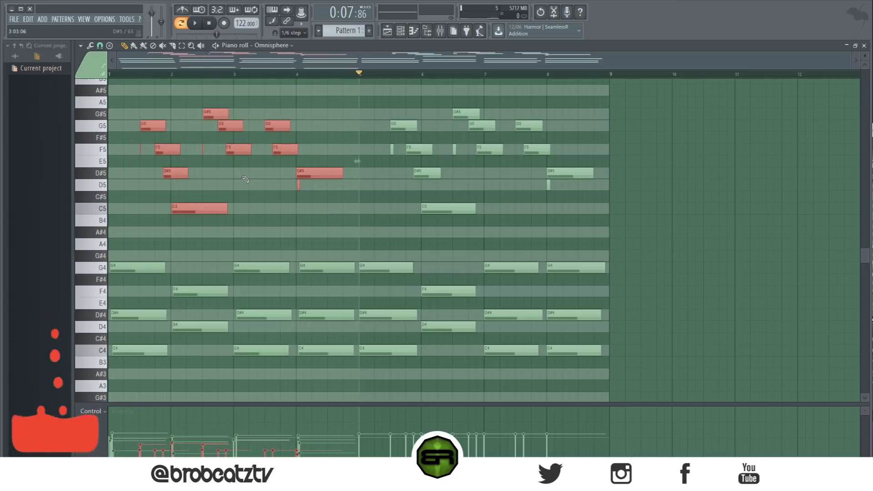
scroll(244, 177, "up", 4)
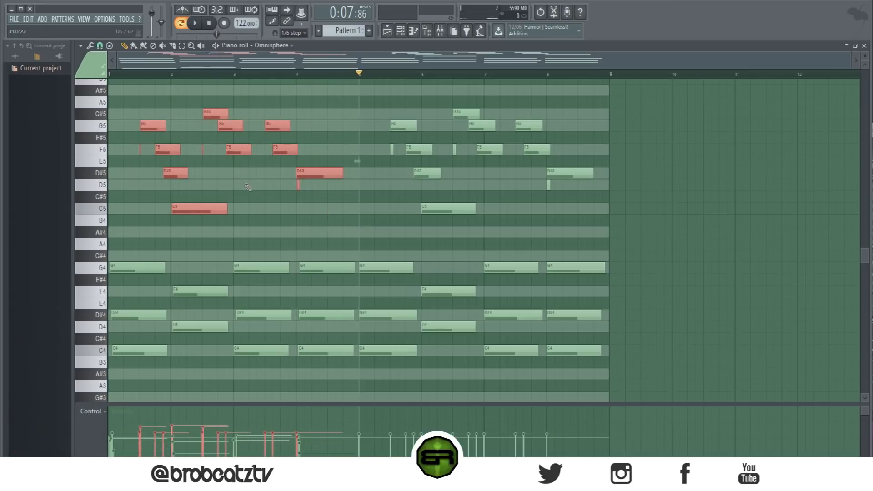
left_click(128, 74)
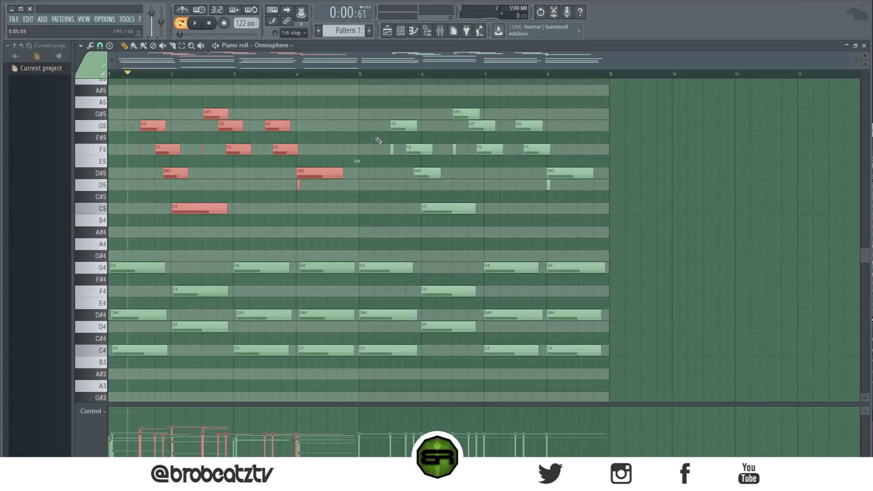
key("space")
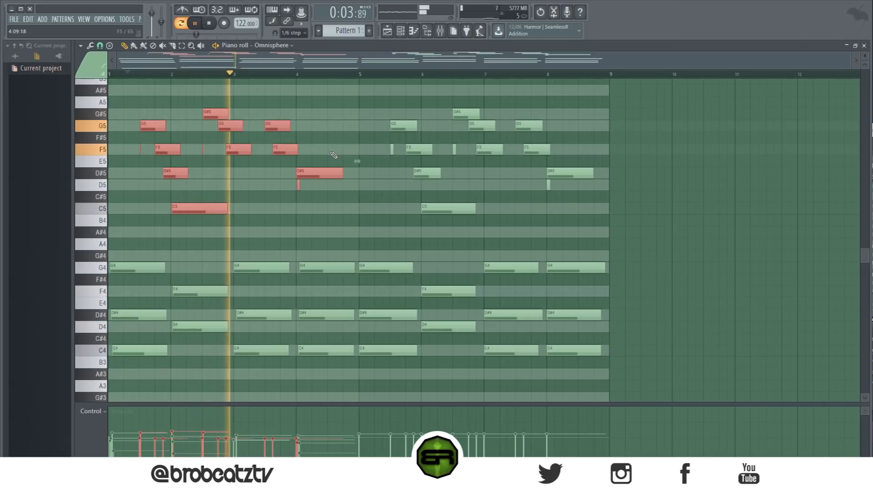
left_click(301, 162, "ctrl")
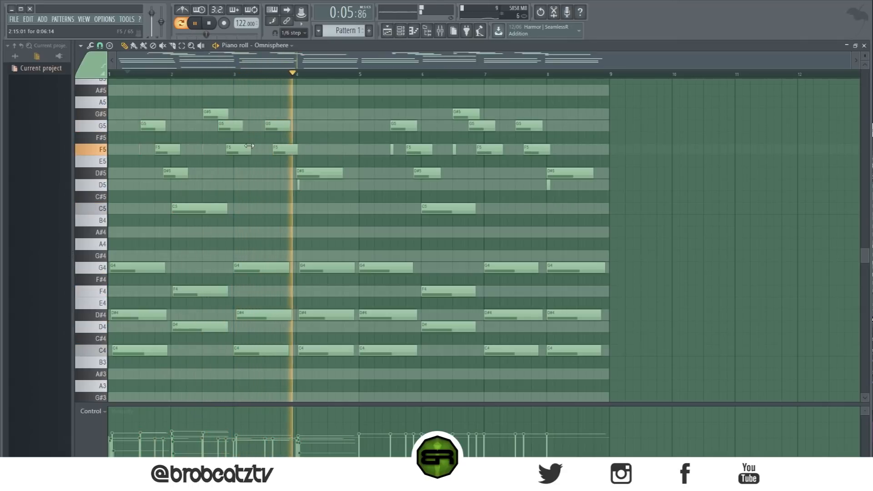
- Lengthen the F5 note that starts late in bar 2 to about two and a half beats, and select bars 5–8
left_click_drag(251, 149, 267, 149)
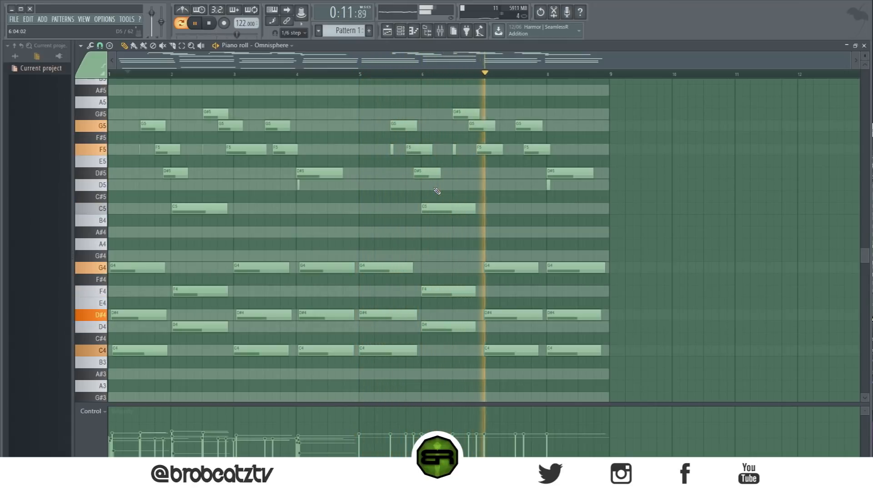
key("space")
left_click(360, 74)
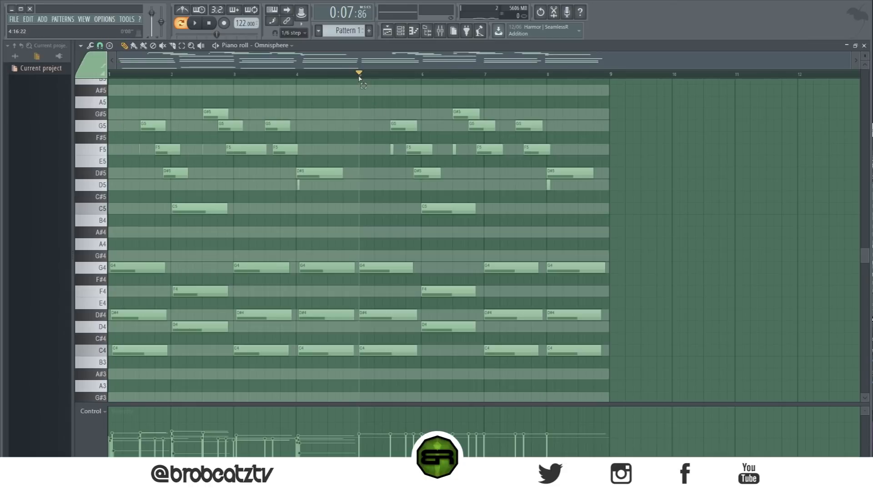
left_click_drag(359, 78, 656, 123)
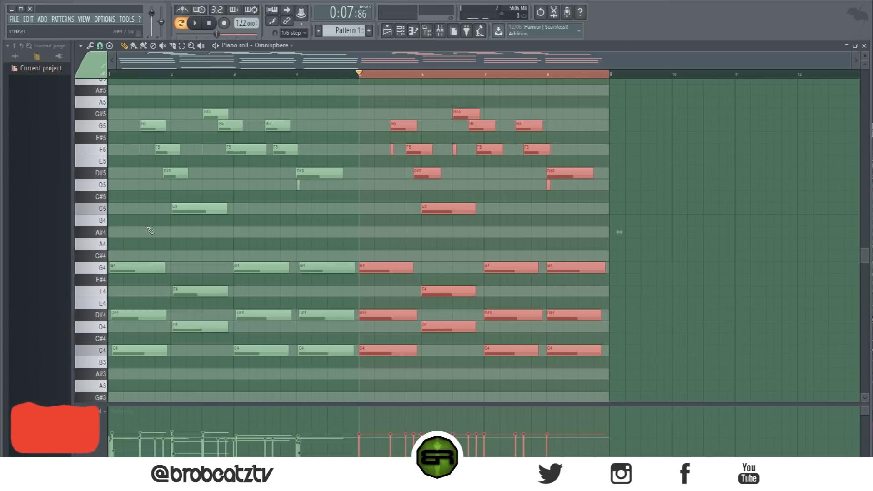
- Undo the accidental shift of the first D#4 note and turn grid snapping off with (none)
left_click(142, 305)
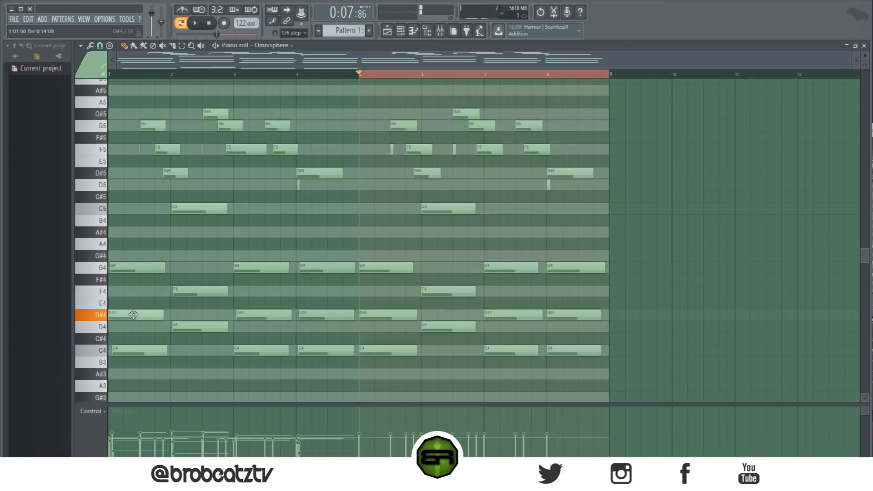
key("ctrl+z")
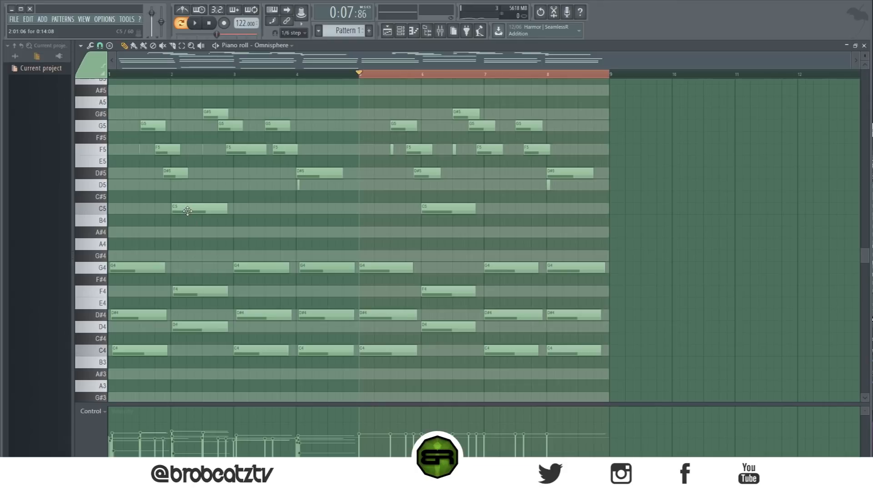
left_click(101, 46)
left_click(111, 89)
- Add G#4 and A#4 notes at the start of bar 2, select both, and open the Strum tool for them
left_click(172, 234)
left_click(173, 256)
left_click_drag(179, 265, 153, 212)
left_click(91, 46)
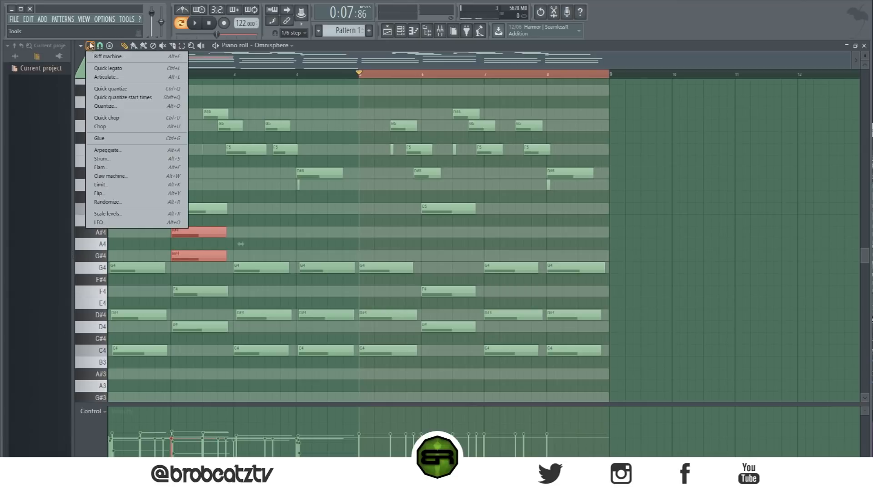
left_click(105, 159)
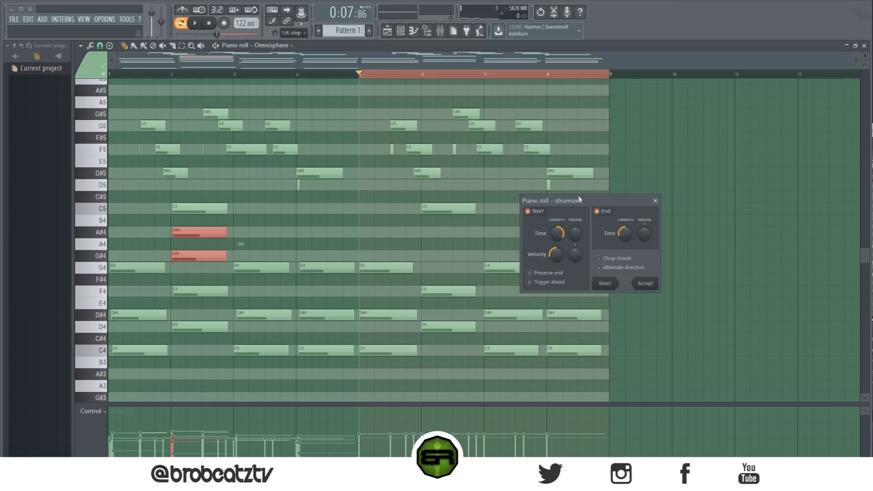
- Close the strumizer without accepting it and delete the A#4 and G#4 notes from bar 2
left_click_drag(580, 201, 493, 168)
left_click(568, 168)
right_click(195, 232)
right_click(191, 256)
- With snapping set to (none), add G#4, A#4 and B4 in bar 2, each starting slightly later, and start playback
left_click(100, 46)
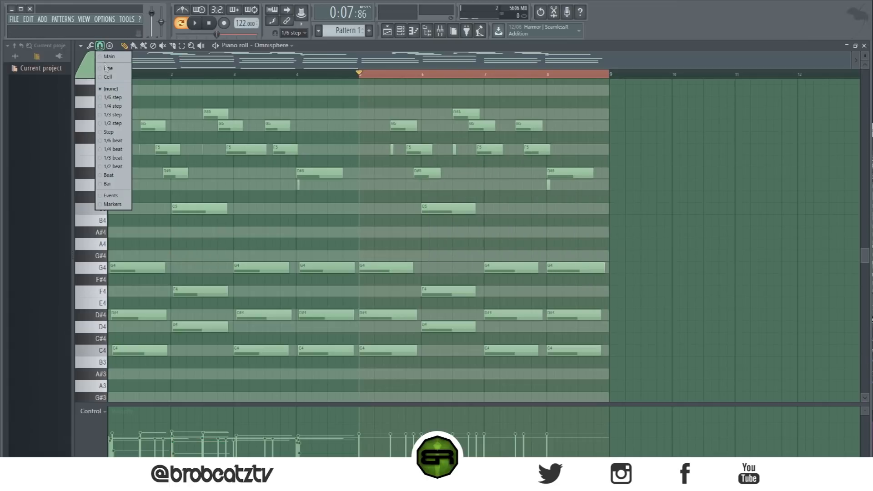
left_click(110, 89)
left_click(175, 255)
left_click(175, 232)
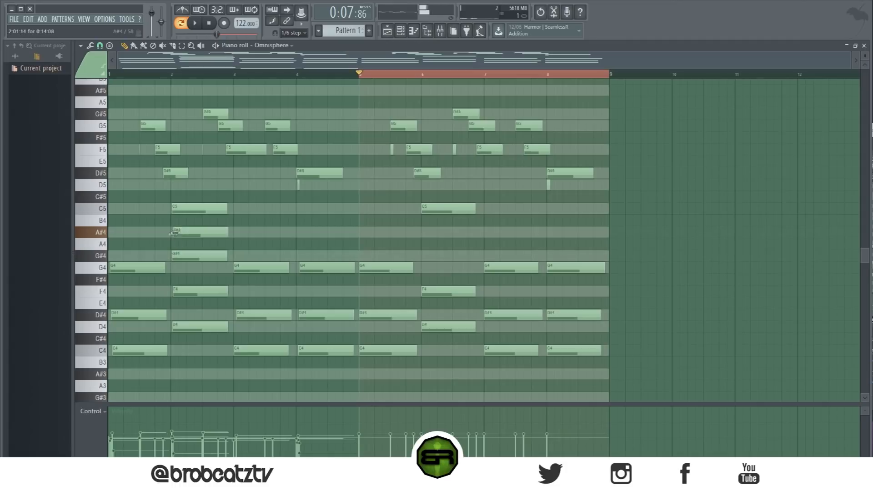
left_click(180, 220)
key("space")
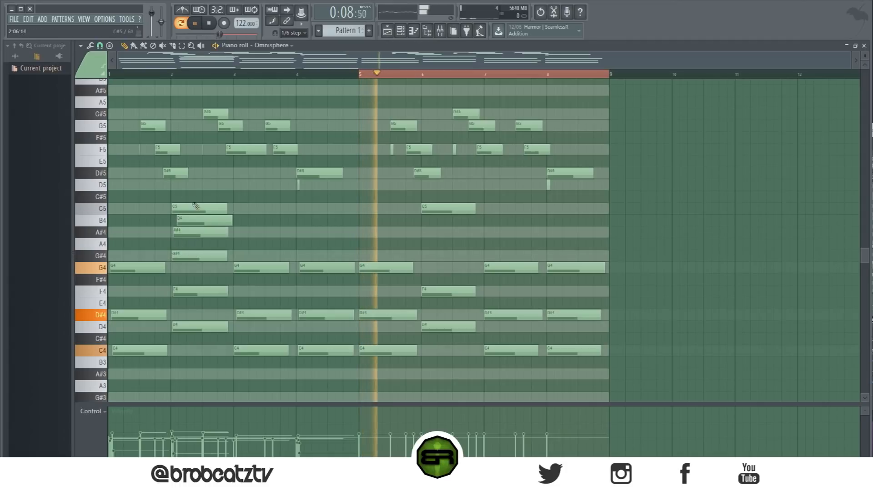
- Replace bar 2's B4 and C5 with one slightly delayed C5 and play from late in bar 1
right_click(188, 221)
right_click(181, 211)
left_click(181, 211)
left_click(157, 74)
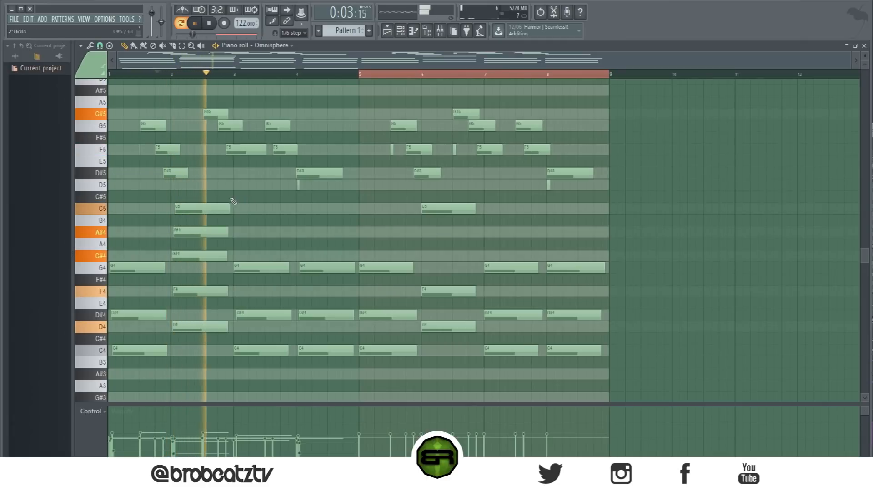
- Restart playback and add staggered D5 and D#5 notes running from bar 2 into bar 3
key("space")
key("space")
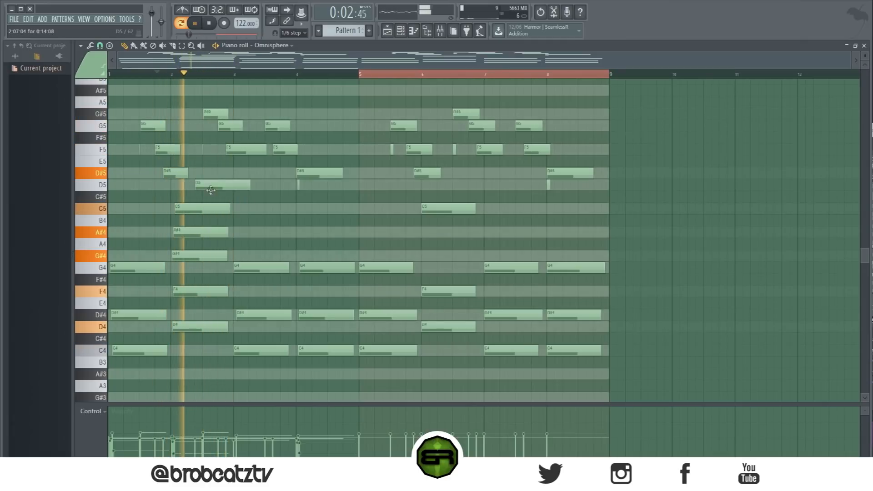
left_click(198, 185)
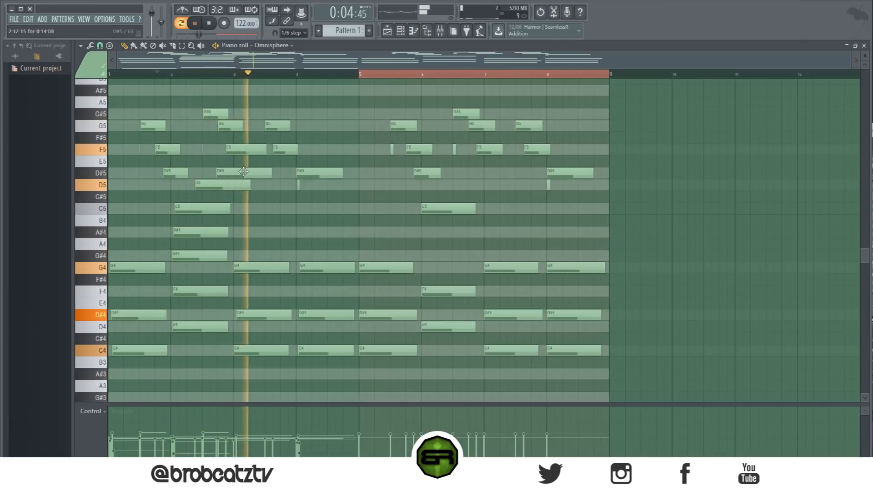
- Delete the added D5, D#5, A#4 and G#4 notes along with the C5 from bar 2
right_click(218, 184)
right_click(217, 208)
right_click(218, 232)
right_click(219, 255)
- Stop playback and select all the notes in bars 1–4 as a time range
key("space")
left_click(209, 23)
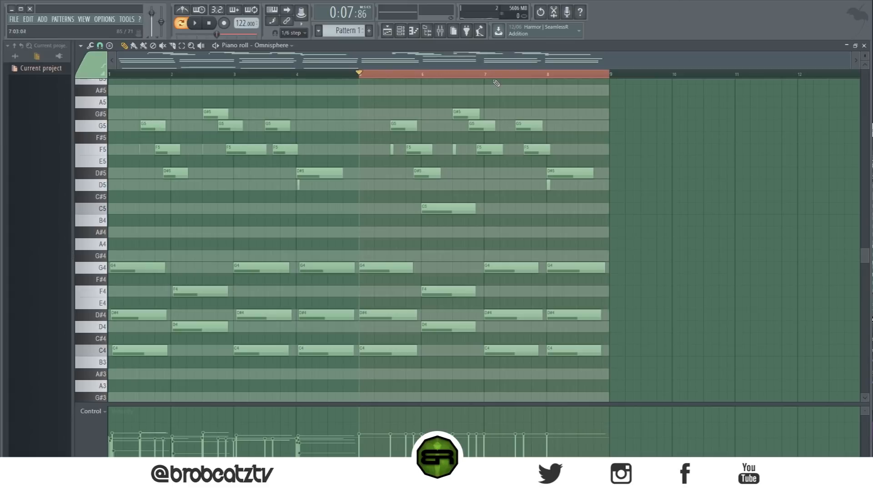
left_click_drag(357, 73, 86, 97)
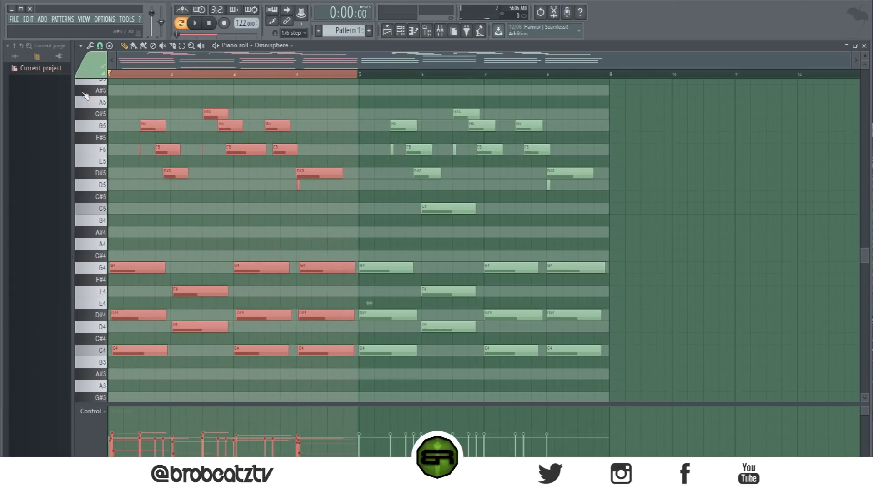